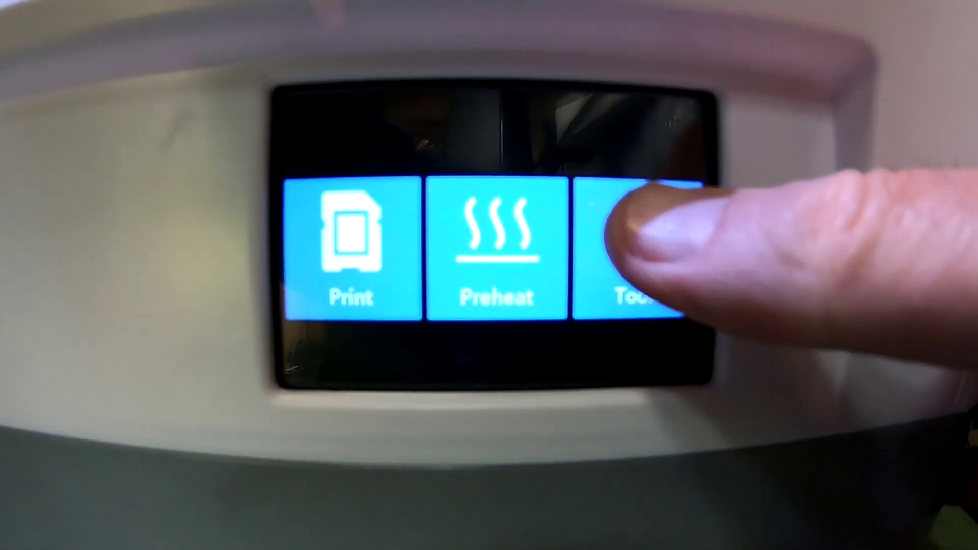
# - Start a filament unload via Tools > Filament, heating the extruder from 17°C toward 230°C
pyautogui.click(639, 219)
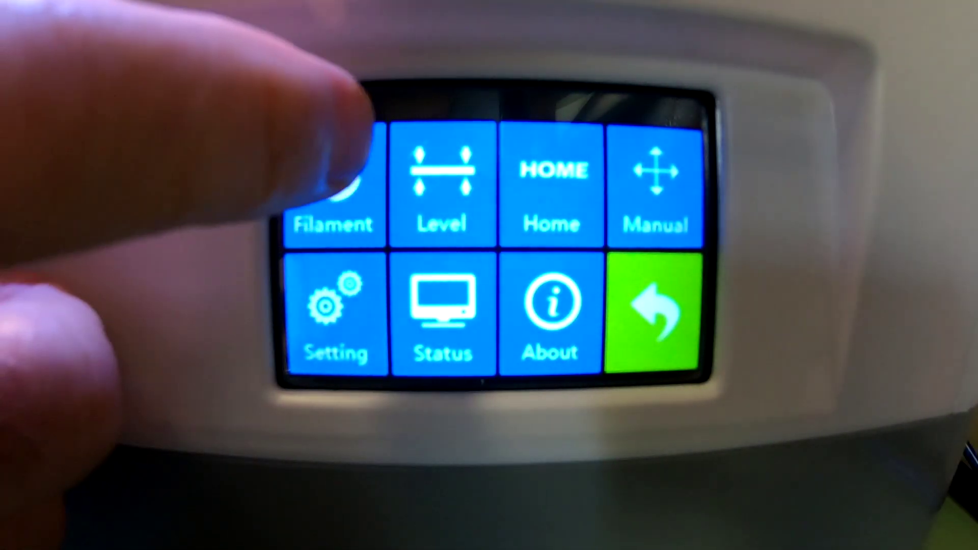
pyautogui.click(351, 153)
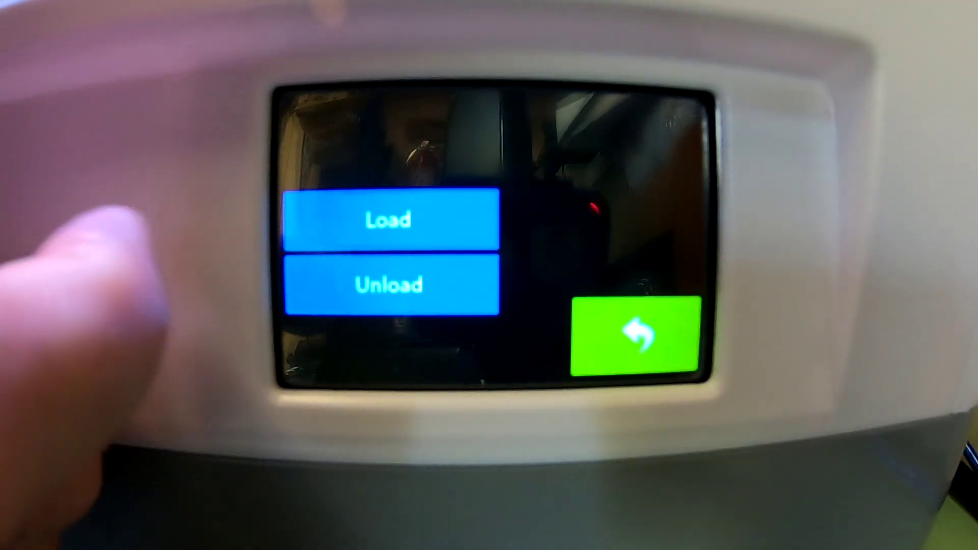
pyautogui.click(381, 278)
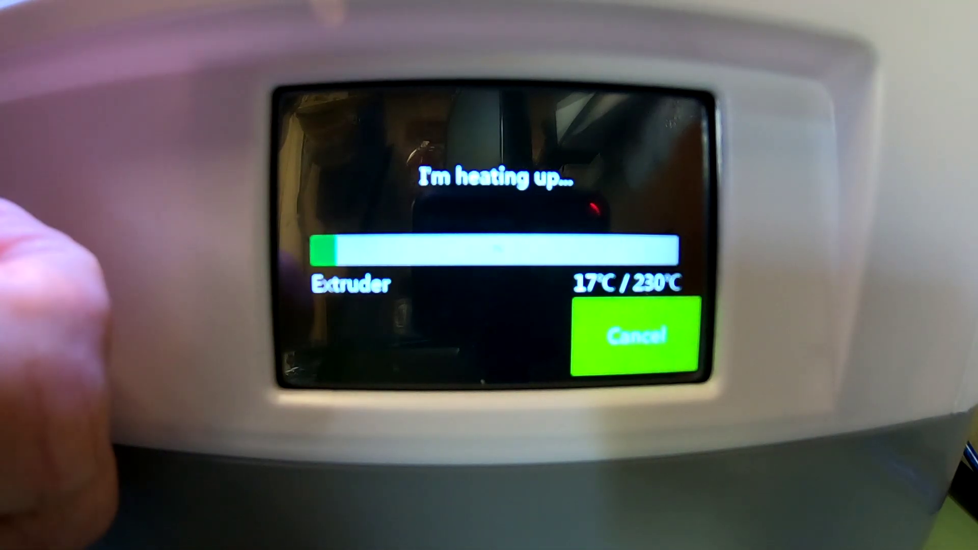
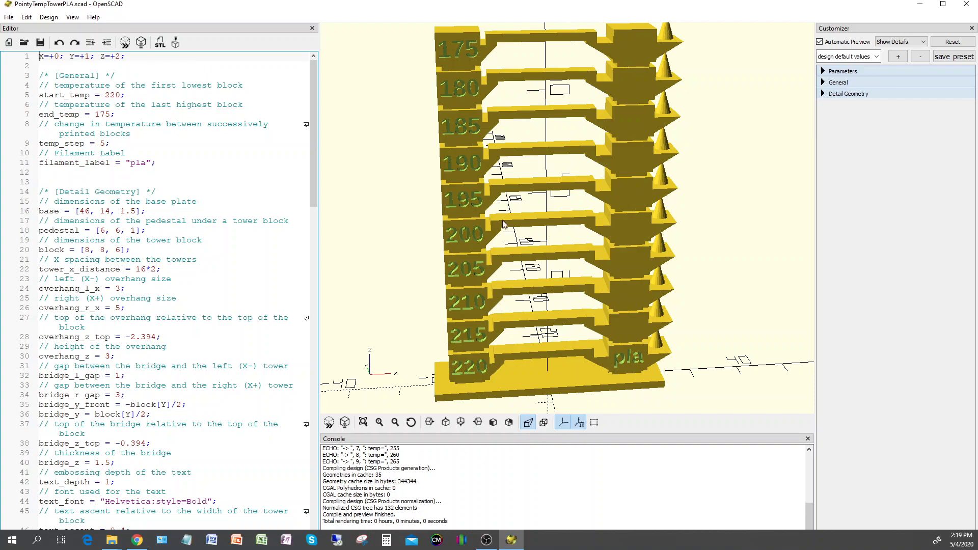
# - Zoom and orbit the tower preview to a front-on view of its numbered blocks and pointy cones
pyautogui.scroll(2, 496, 210)
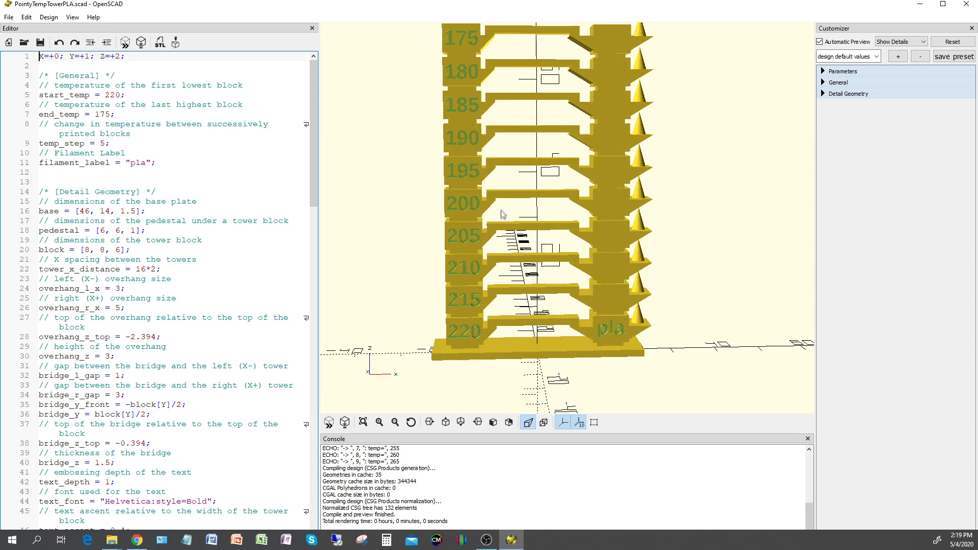
pyautogui.scroll(-3, 500, 214)
pyautogui.scroll(3, 497, 206)
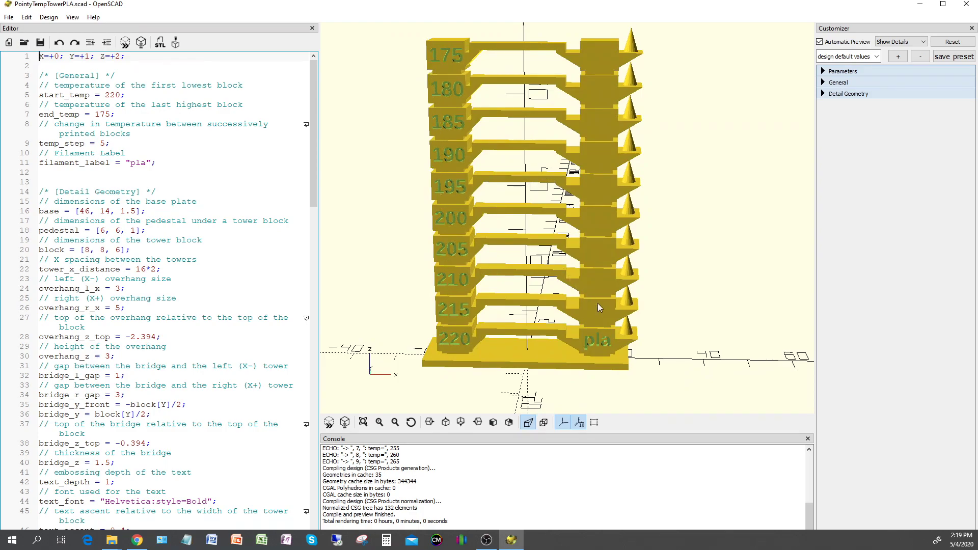
pyautogui.moveTo(587, 304); pyautogui.dragTo(625, 285)
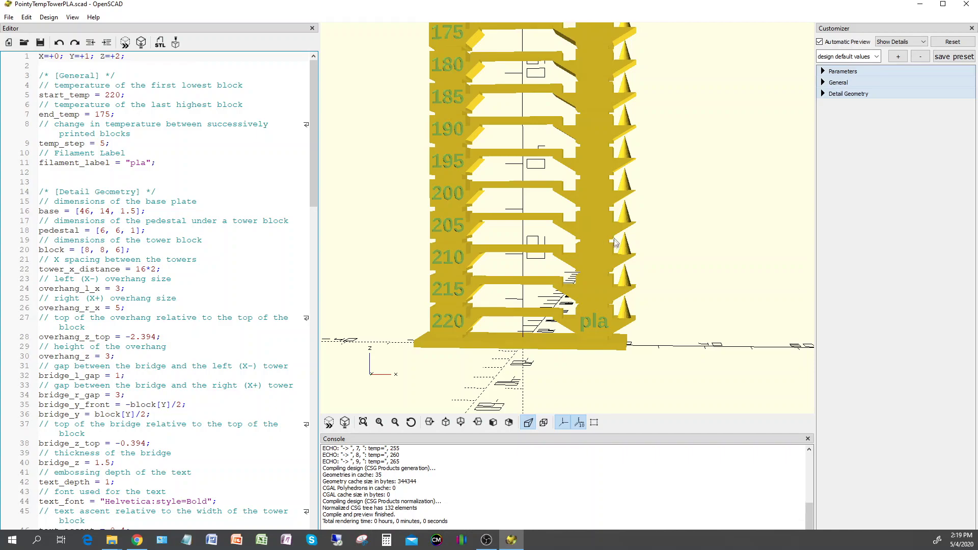
pyautogui.moveTo(570, 251); pyautogui.dragTo(555, 261)
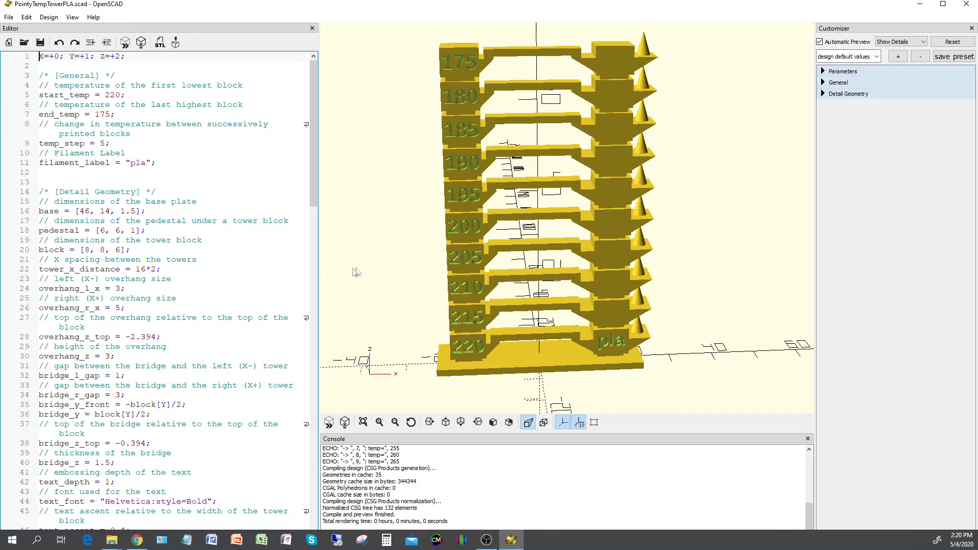
pyautogui.moveTo(435, 279); pyautogui.dragTo(477, 289)
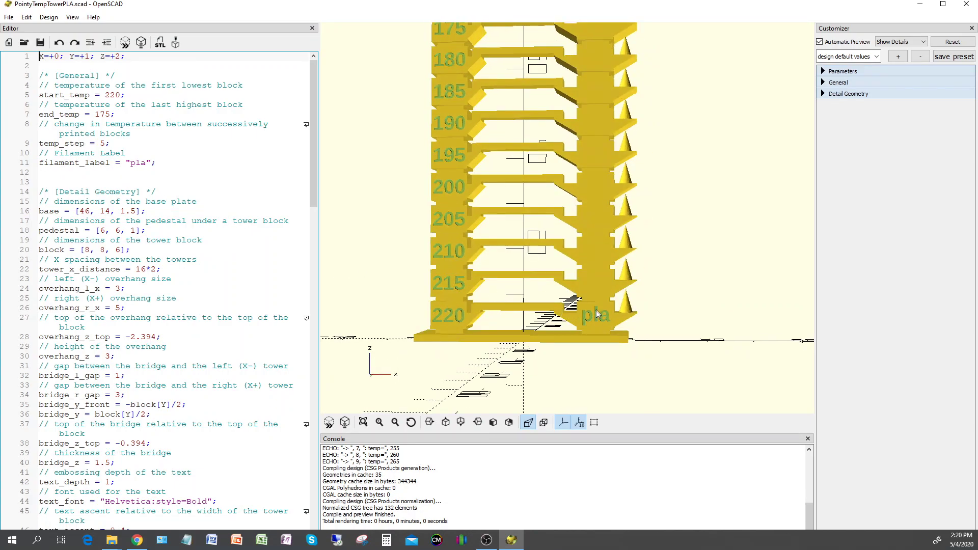
pyautogui.moveTo(579, 311); pyautogui.dragTo(580, 319)
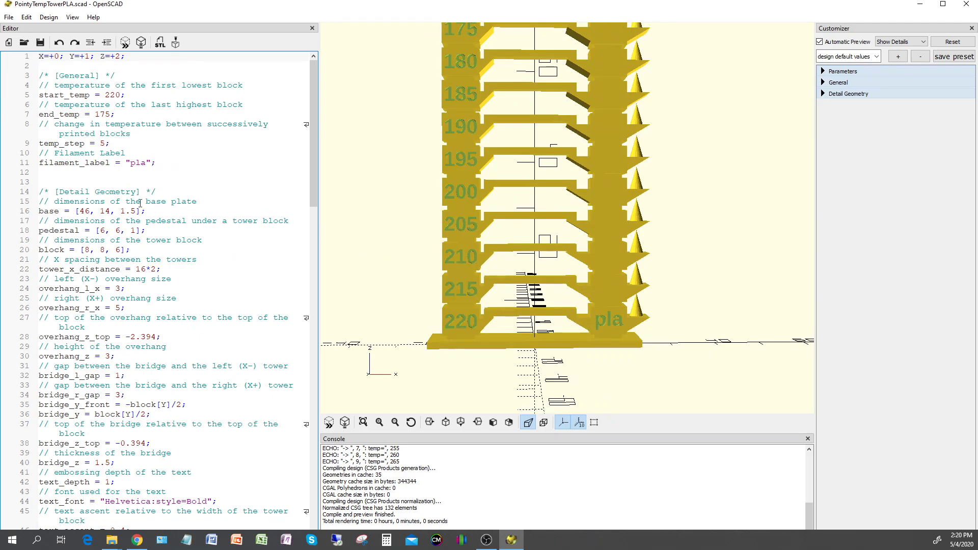
pyautogui.scroll(-8, 142, 214)
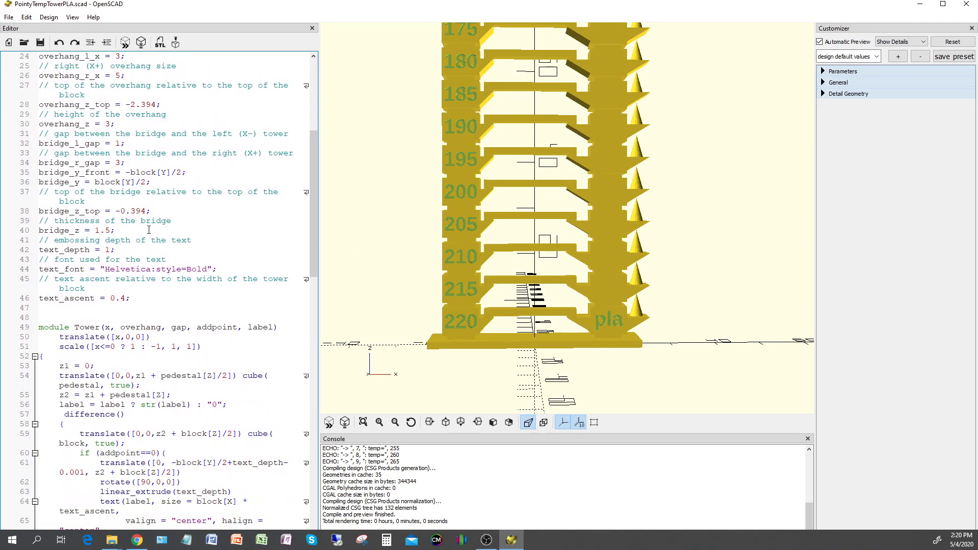
pyautogui.scroll(-3, 149, 229)
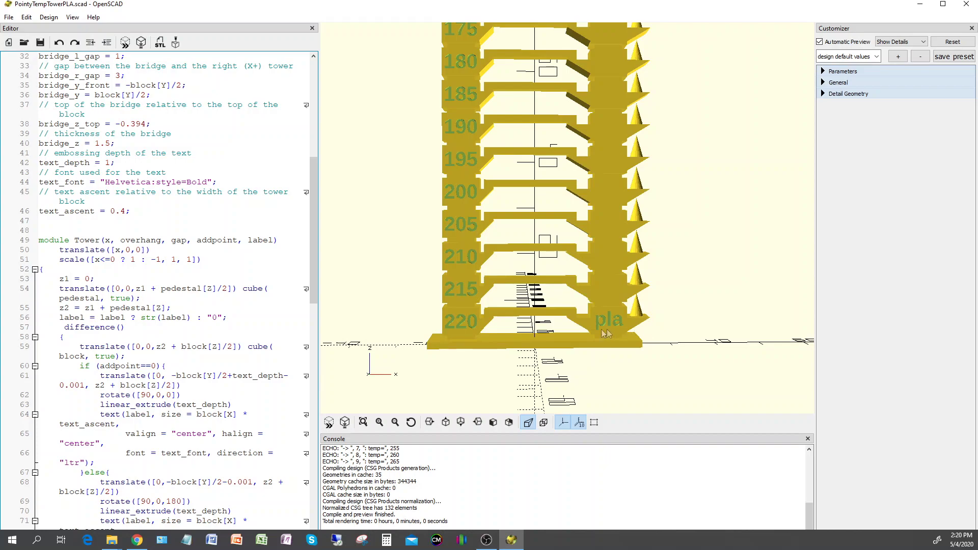
pyautogui.scroll(-4, 204, 288)
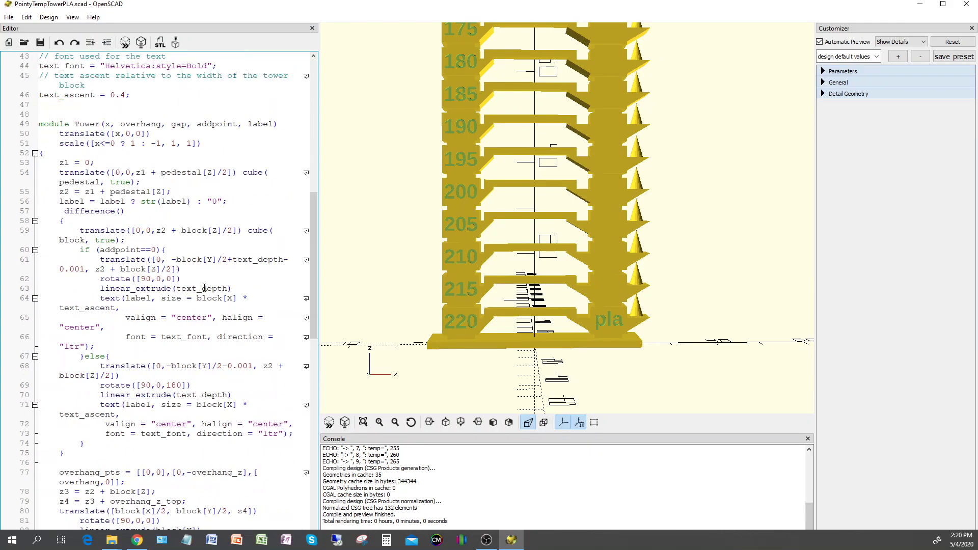
pyautogui.scroll(-12, 205, 288)
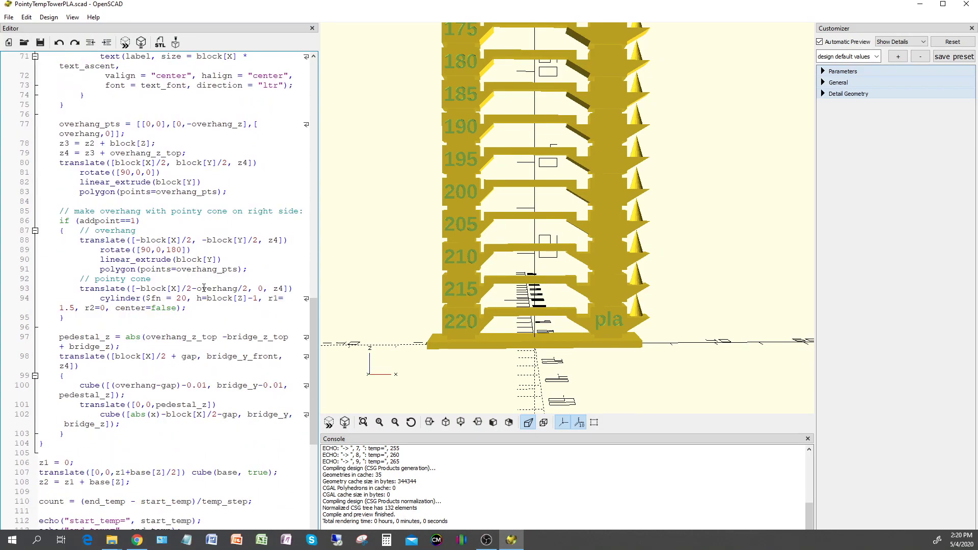
pyautogui.scroll(-8, 204, 288)
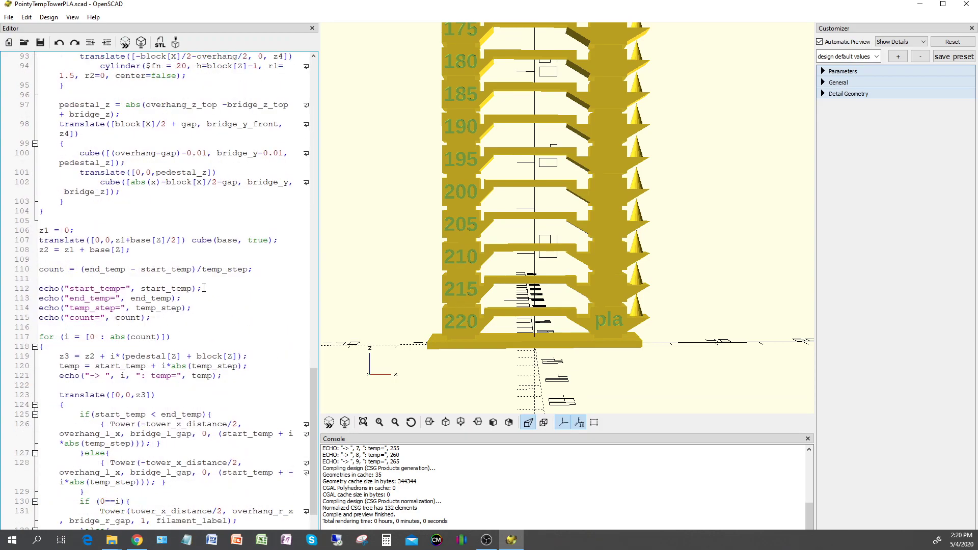
pyautogui.scroll(-2, 114, 328)
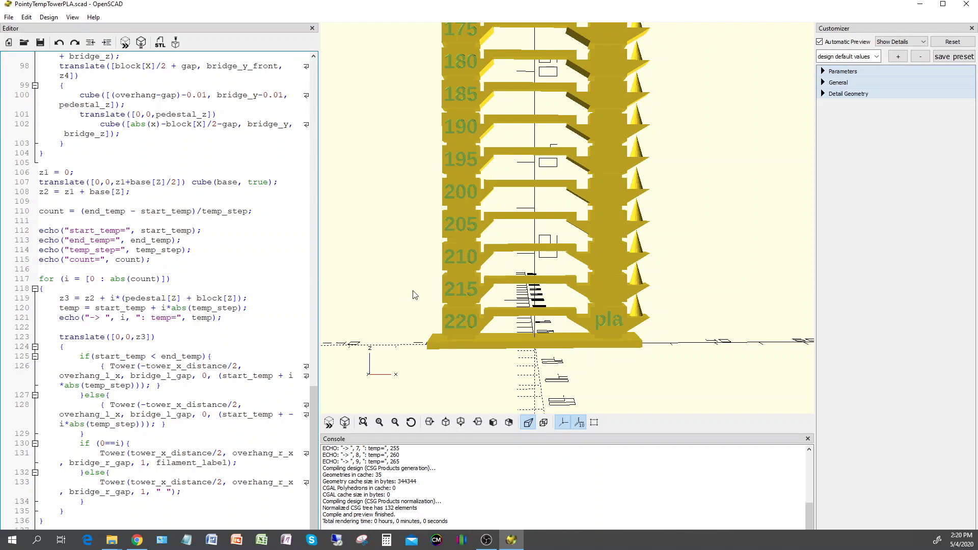
pyautogui.scroll(-2, 415, 295)
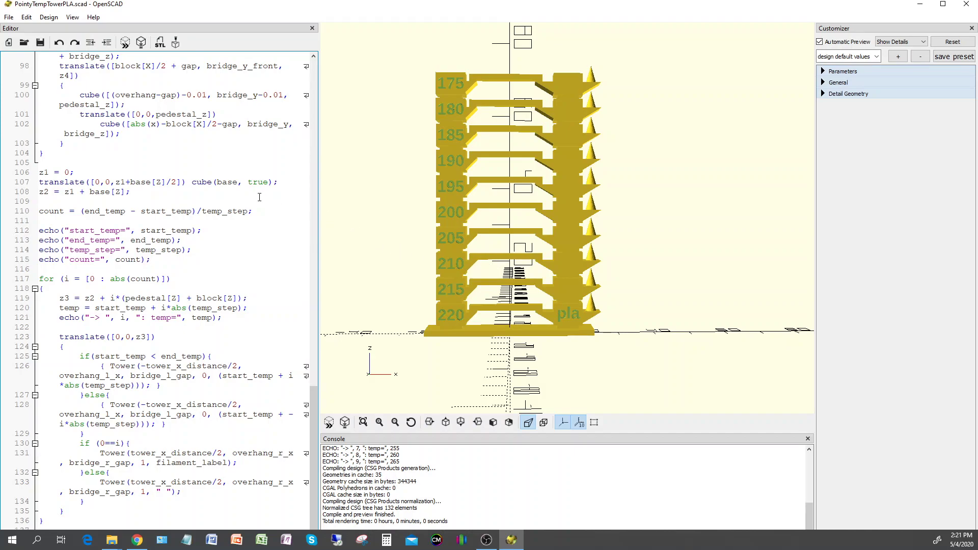
pyautogui.scroll(9, 259, 197)
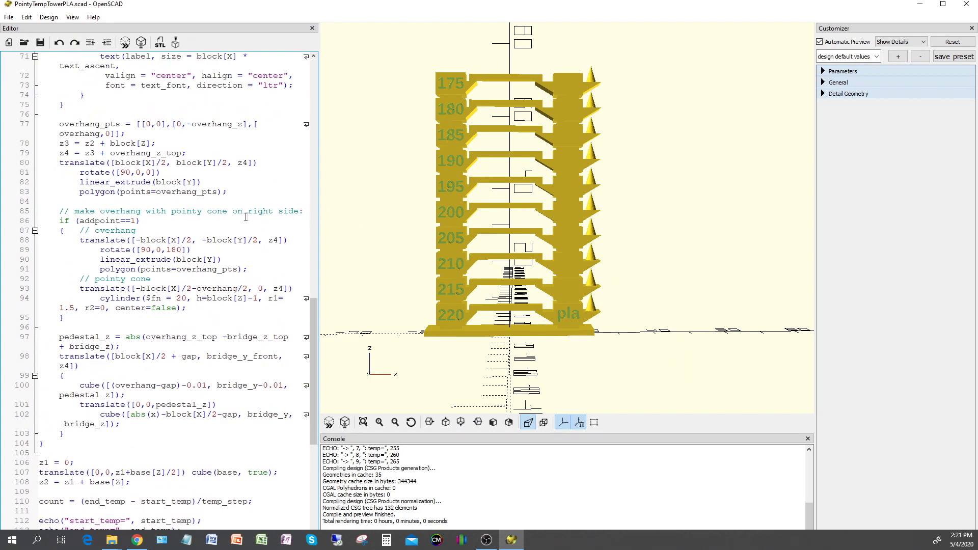
pyautogui.scroll(12, 259, 197)
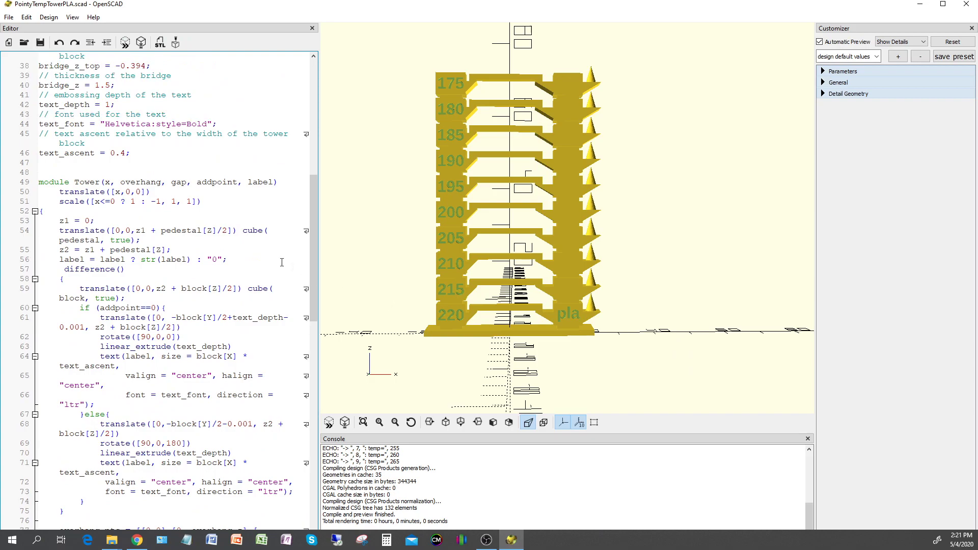
pyautogui.scroll(7, 241, 254)
pyautogui.scroll(4, 242, 255)
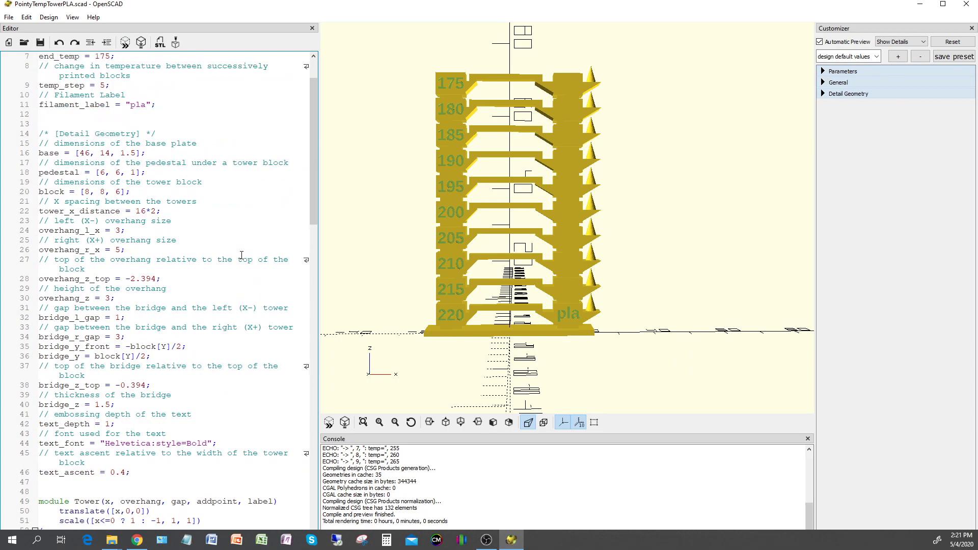
pyautogui.scroll(2, 241, 255)
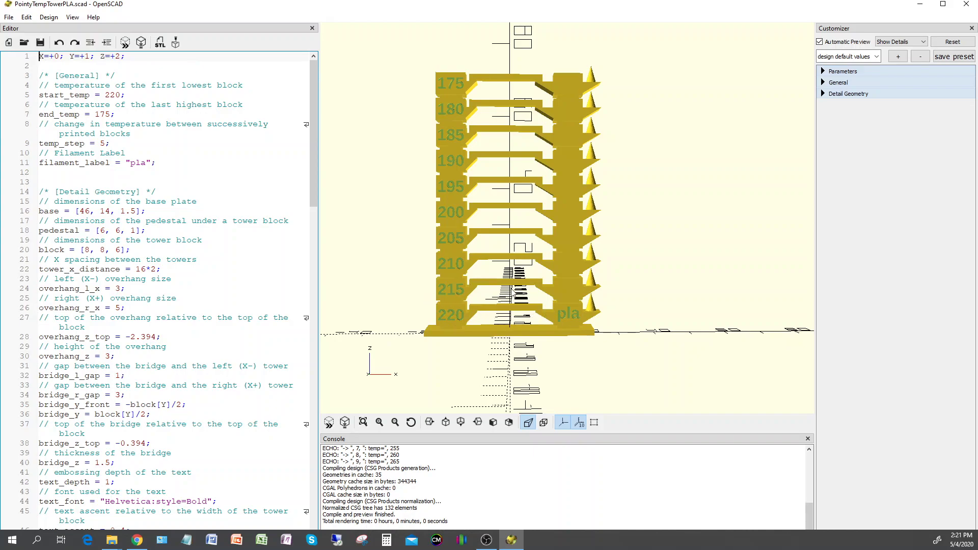
pyautogui.moveTo(513, 293)
pyautogui.mouseDown(button='right')
pyautogui.moveTo(550, 291)
pyautogui.moveTo(521, 287)
pyautogui.mouseUp(button='right')
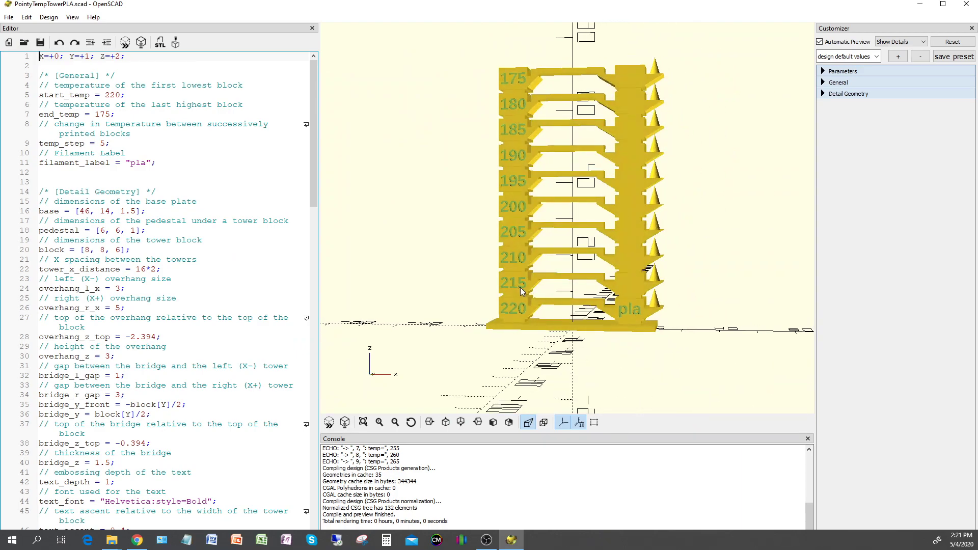
# - Render the pointy PLA temperature tower with CGAL (F6)
pyautogui.click(141, 43)
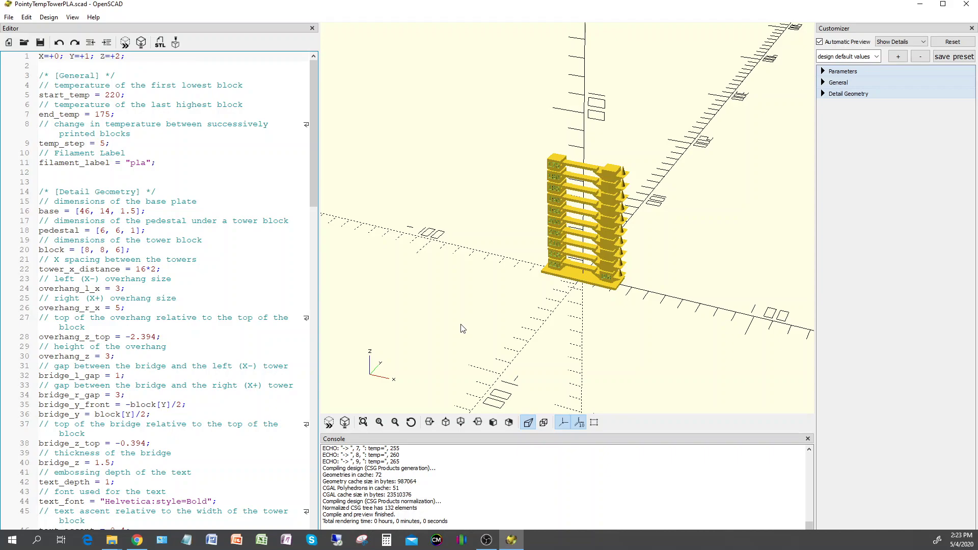
# - Export the tower as PointyTempTowerPLA.stl, replacing the existing file
pyautogui.click(159, 44)
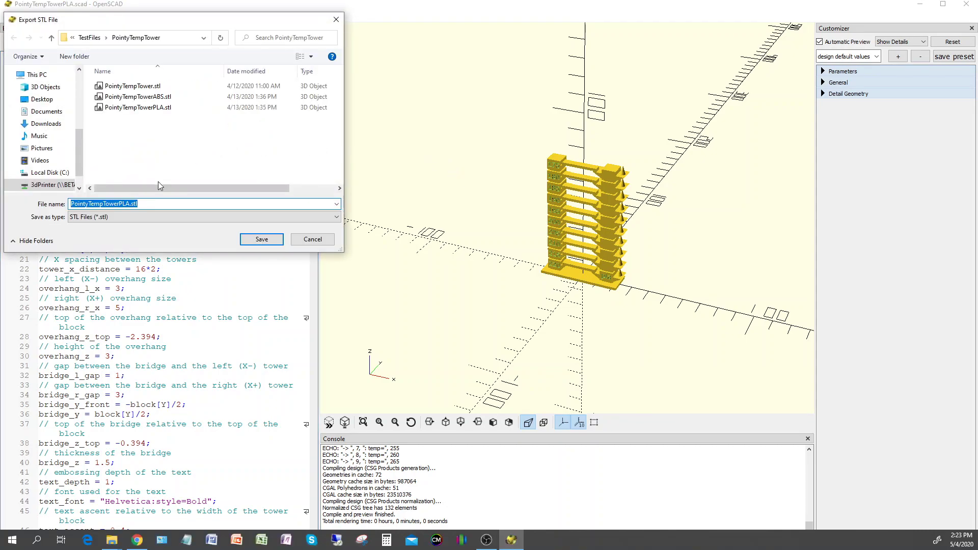
pyautogui.click(261, 240)
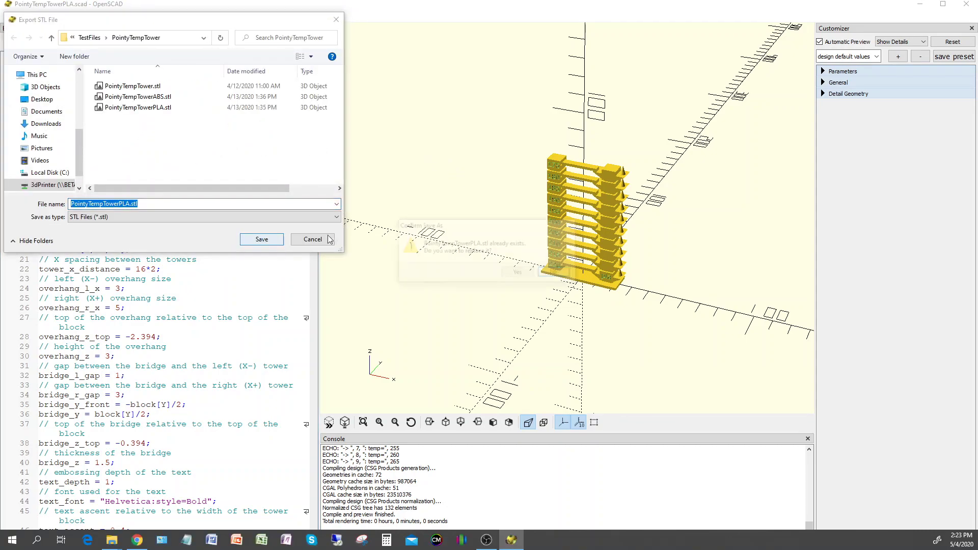
pyautogui.click(512, 275)
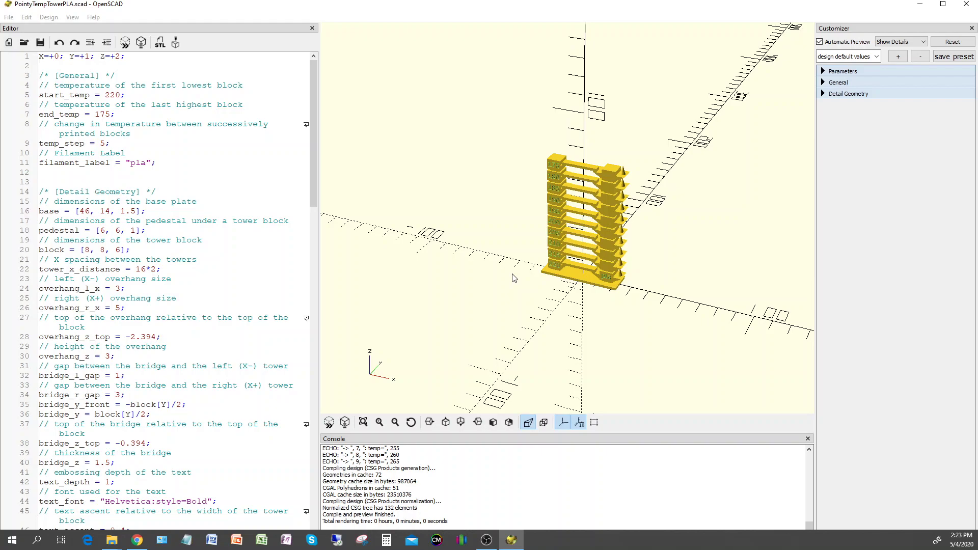
# - In Simplify3D, import PointyTempTowerPLA.stl from 3dPrintFiles > TestFiles > PointyTempTower
pyautogui.hotkey('alt', 'Tab')
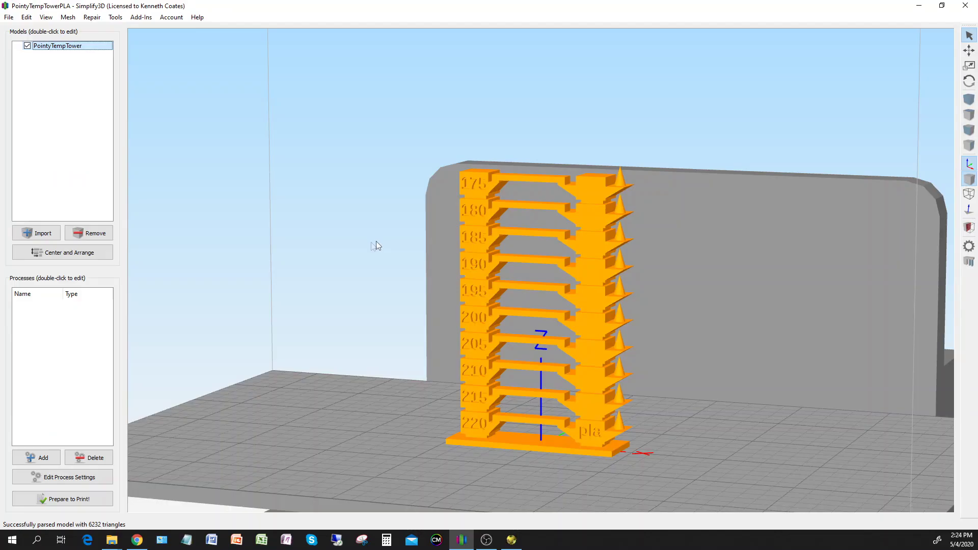
pyautogui.moveTo(377, 245); pyautogui.dragTo(255, 146)
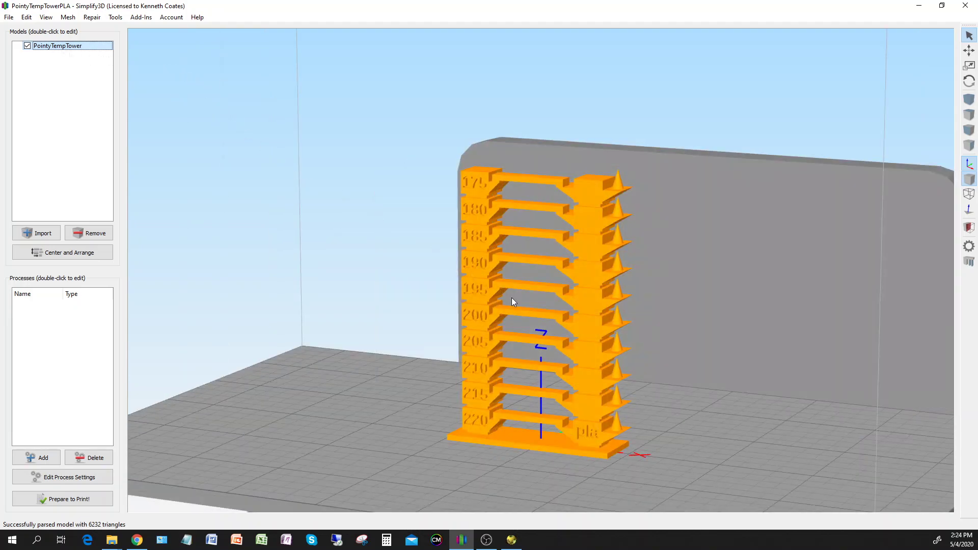
pyautogui.moveTo(511, 299); pyautogui.dragTo(527, 311)
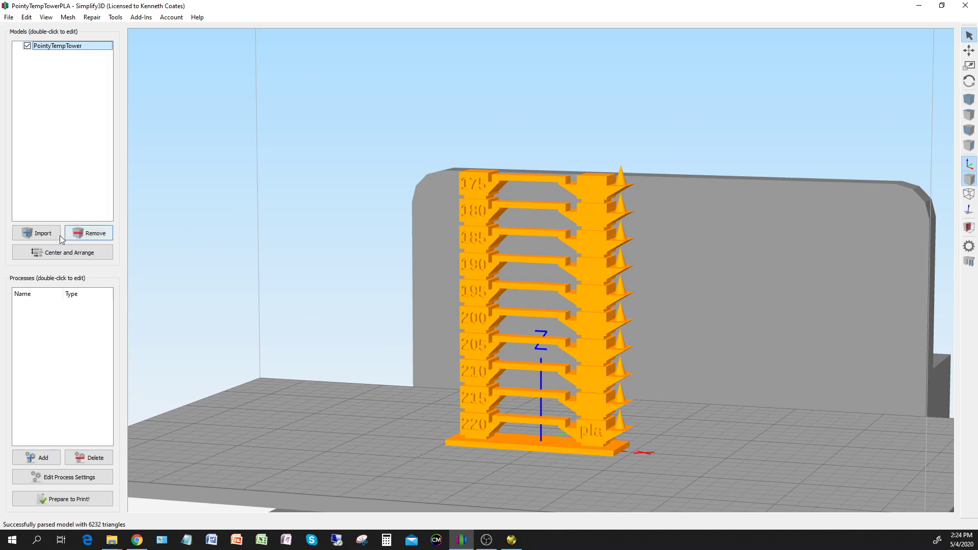
pyautogui.click(36, 233)
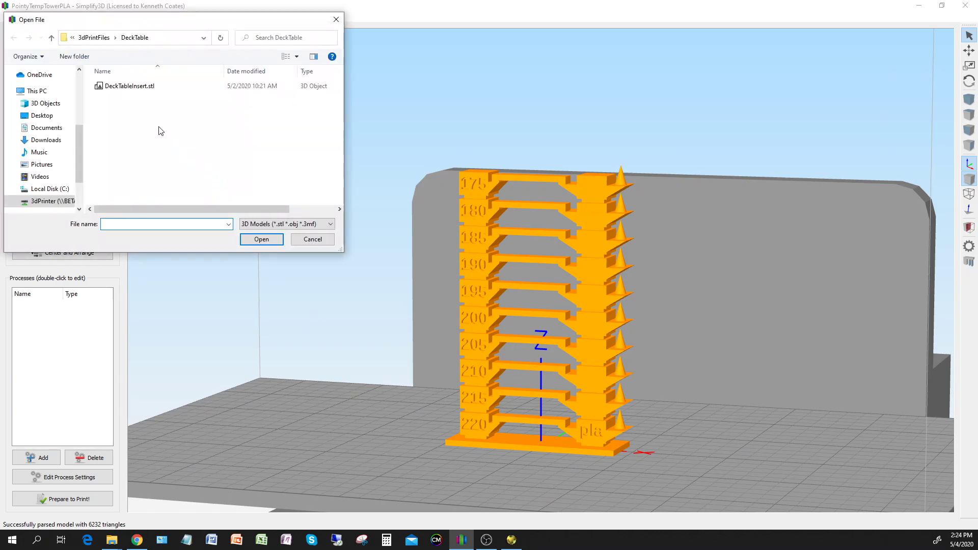
pyautogui.click(93, 38)
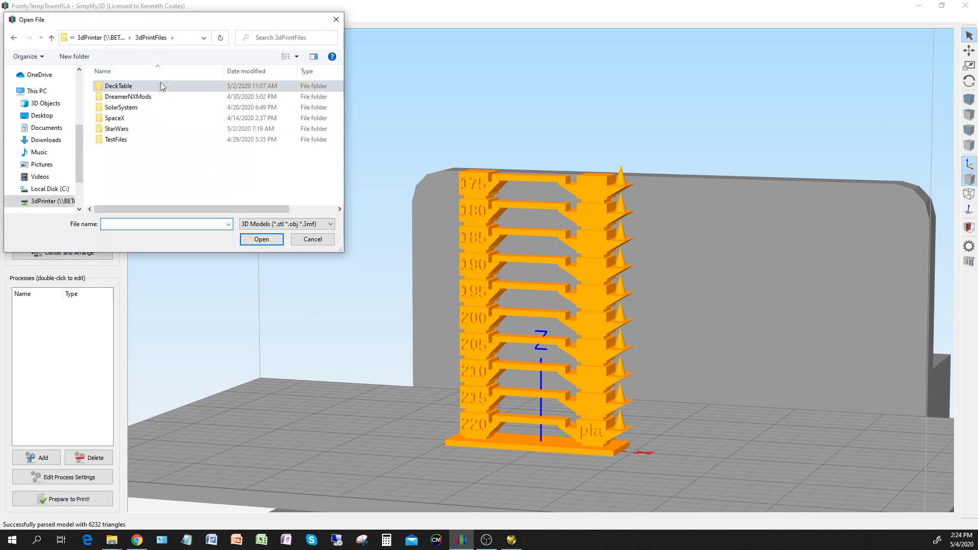
pyautogui.doubleClick(130, 139)
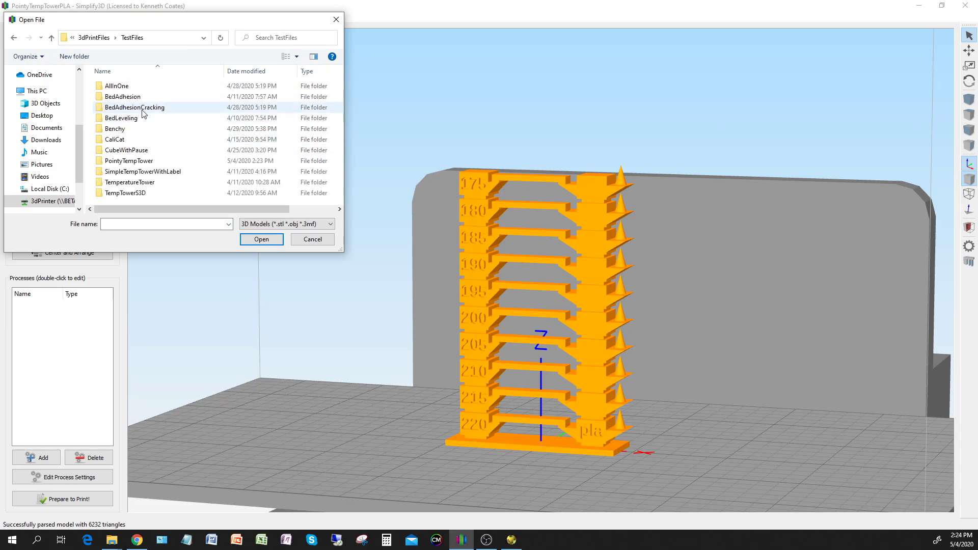
pyautogui.doubleClick(151, 160)
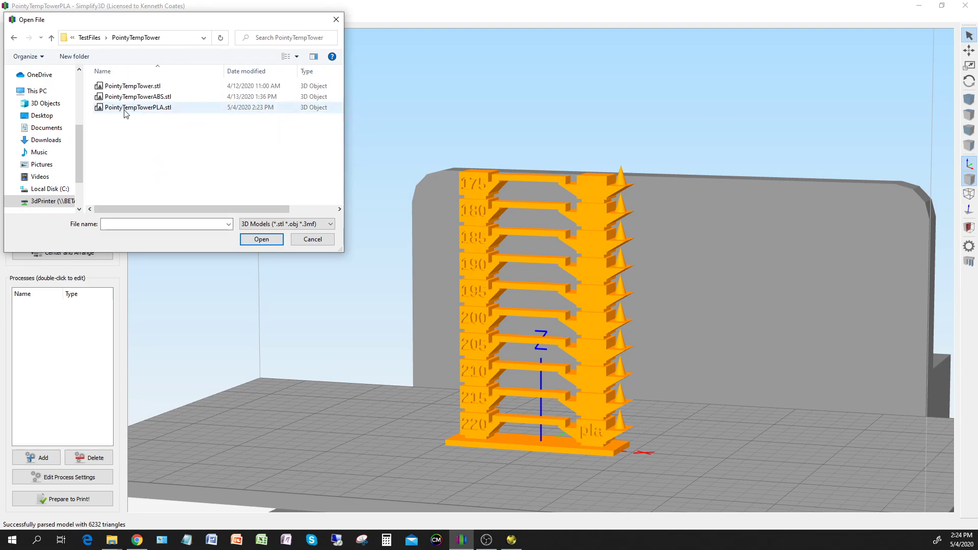
pyautogui.click(125, 110)
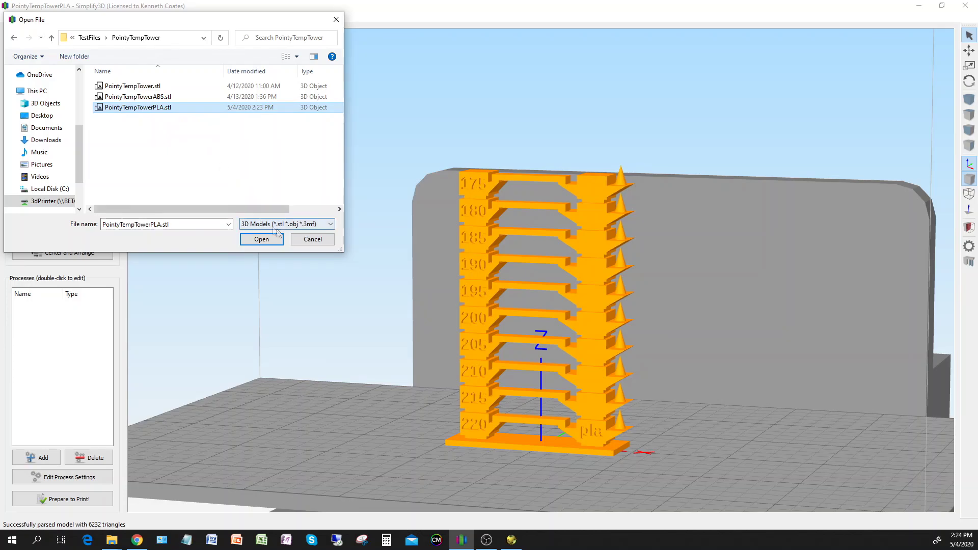
pyautogui.click(305, 242)
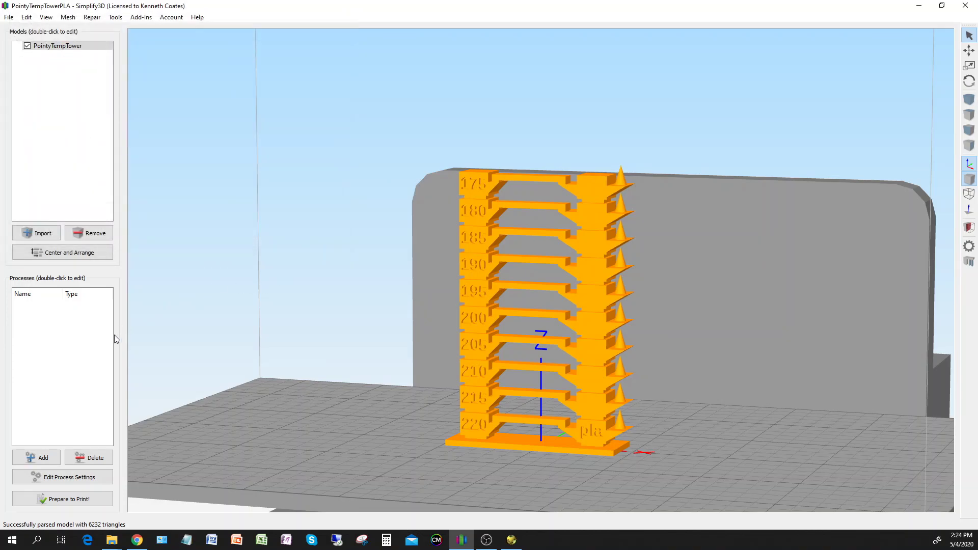
# - Add Process1 and apply the FFDNX Temp Tower PLA profile to it
pyautogui.click(38, 458)
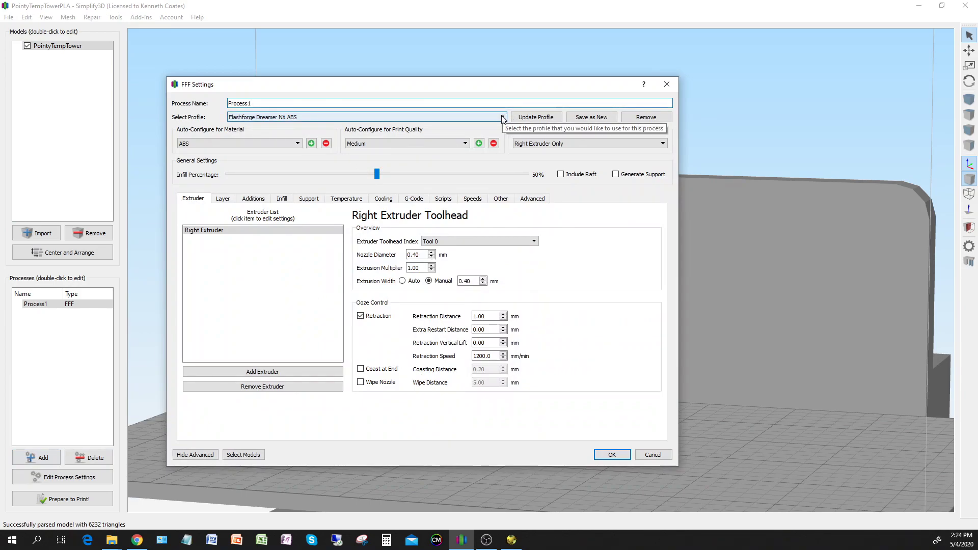
pyautogui.click(653, 454)
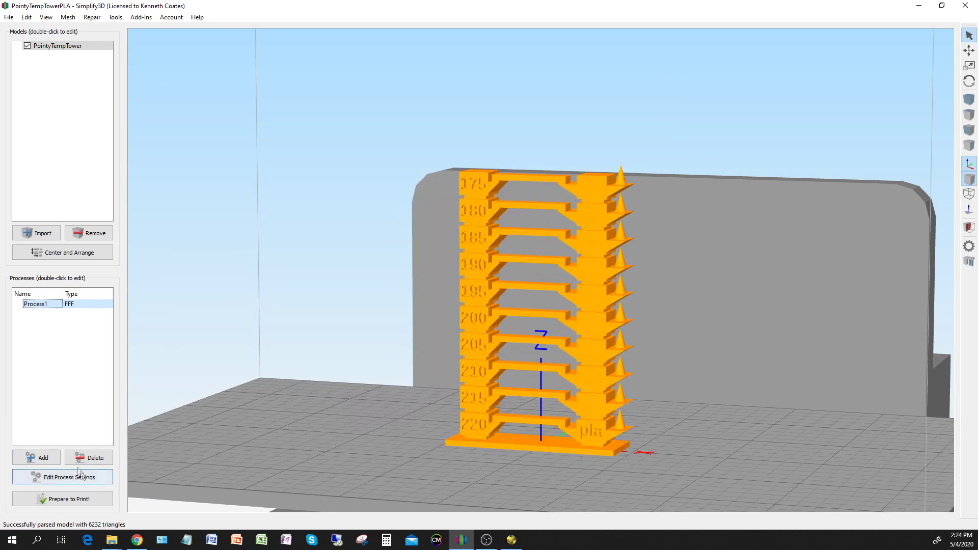
pyautogui.click(64, 478)
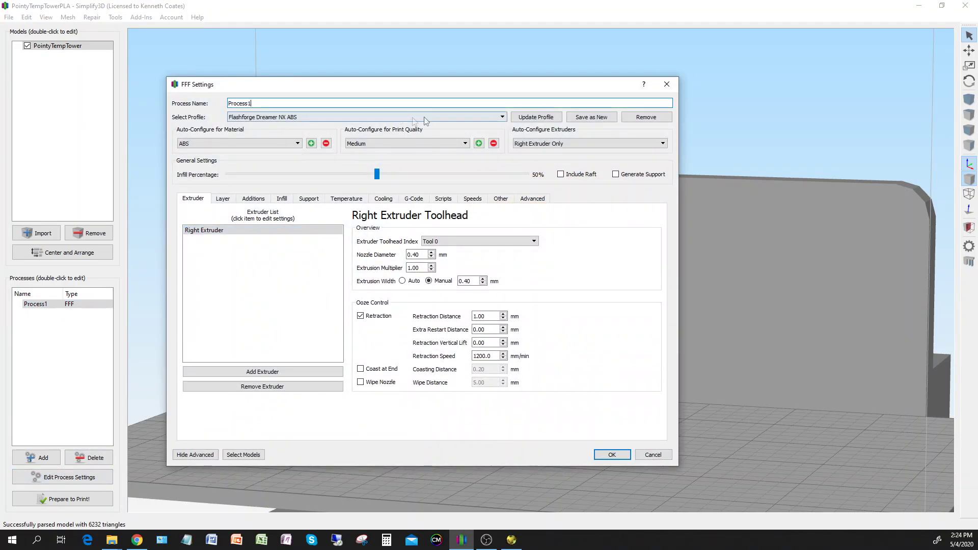
pyautogui.click(502, 117)
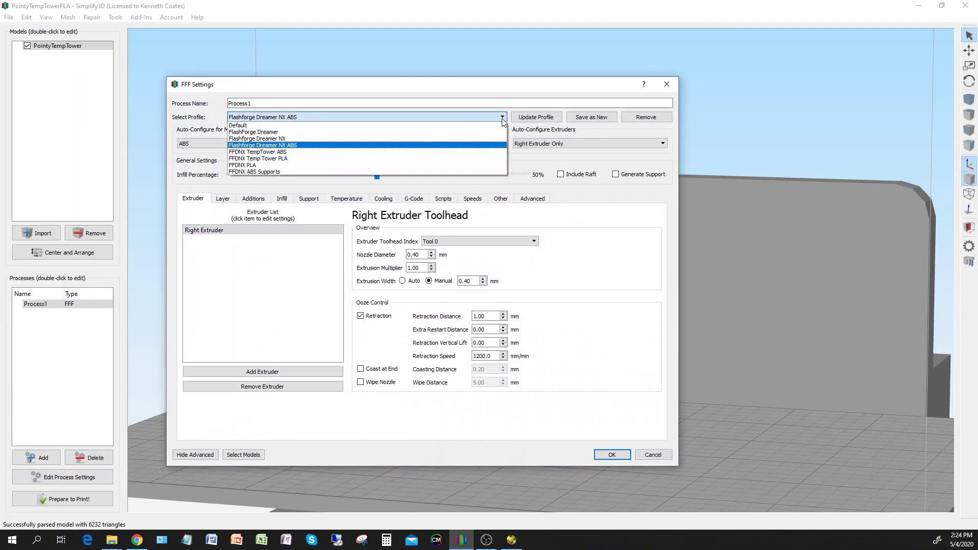
pyautogui.click(358, 158)
# - Review layer, infill and temperature settings, with extruder setpoints 220 down to 175 °C, then accept
pyautogui.click(223, 200)
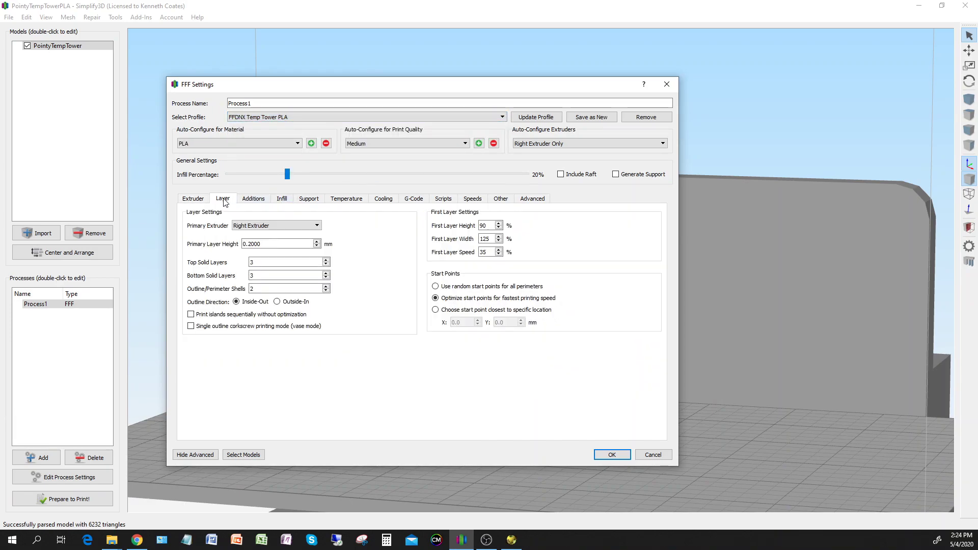
pyautogui.click(281, 200)
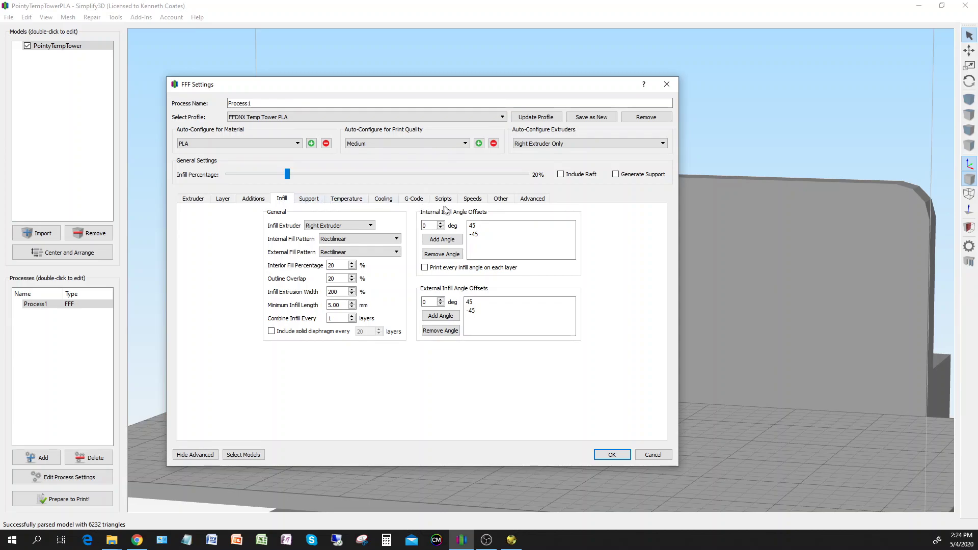
pyautogui.click(358, 200)
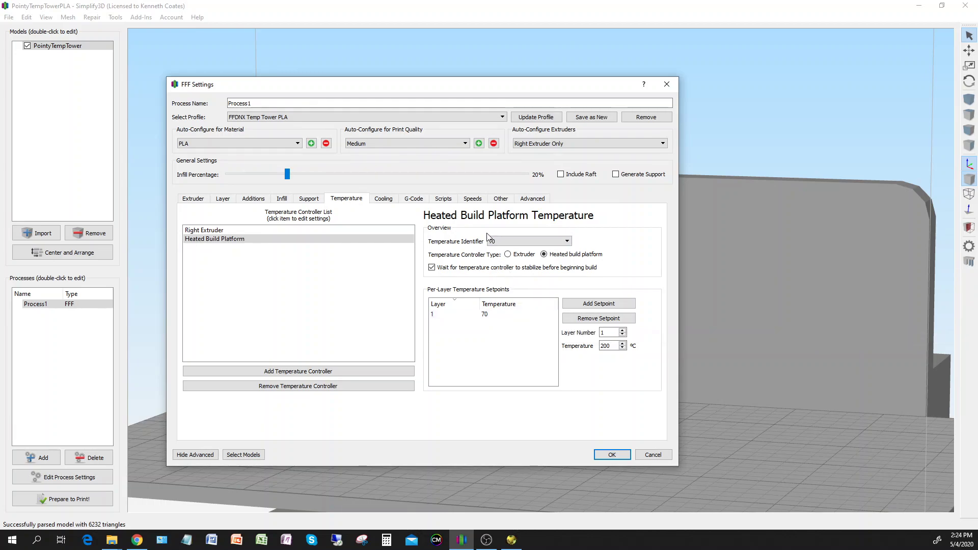
pyautogui.click(241, 229)
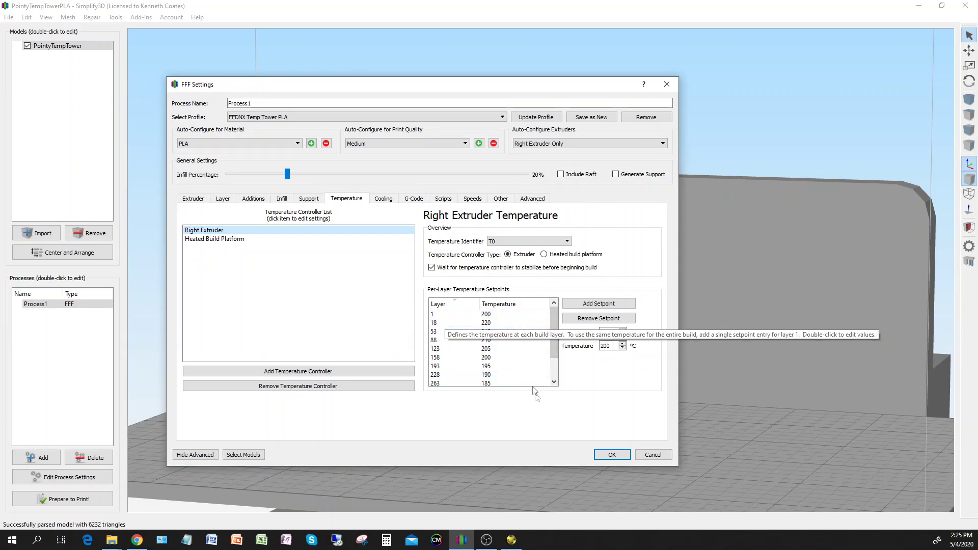
pyautogui.click(231, 238)
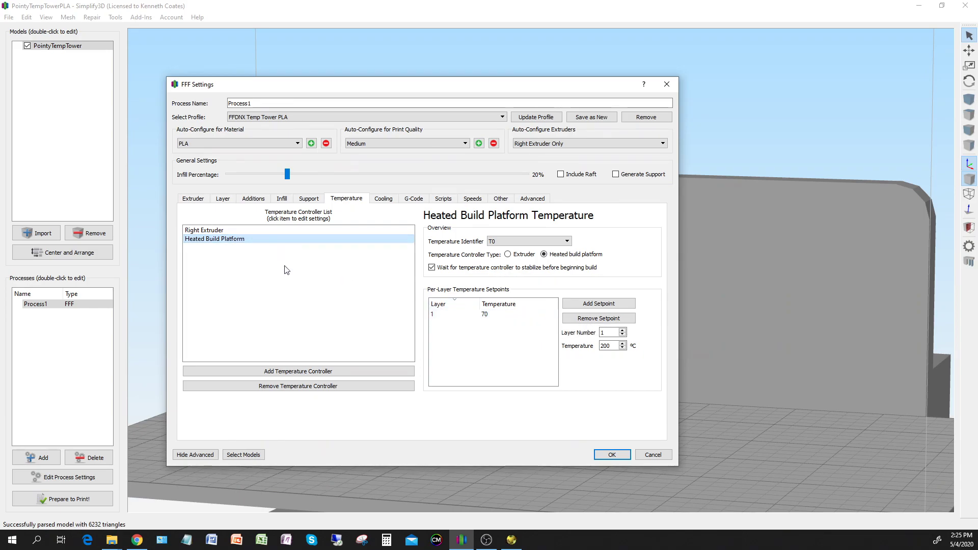
pyautogui.click(231, 230)
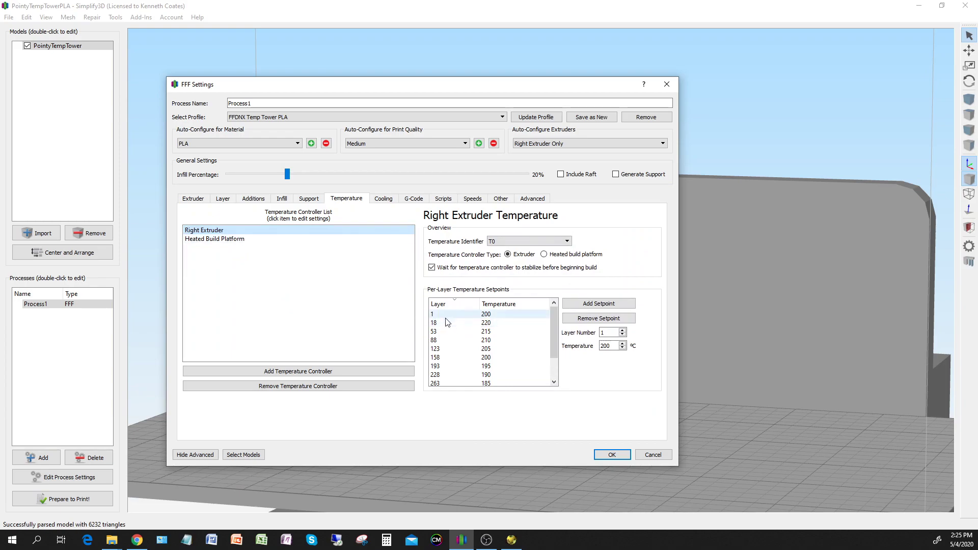
pyautogui.scroll(-1, 450, 367)
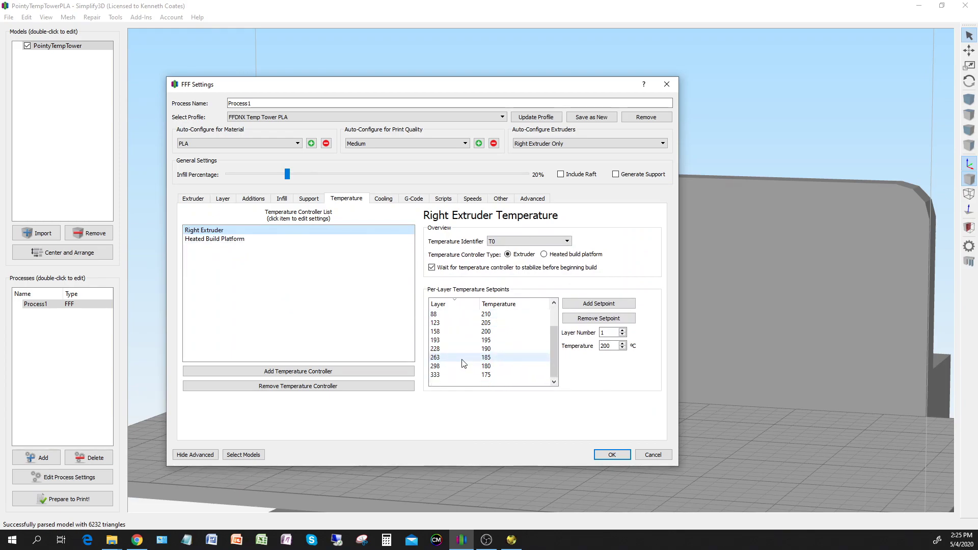
pyautogui.click(612, 454)
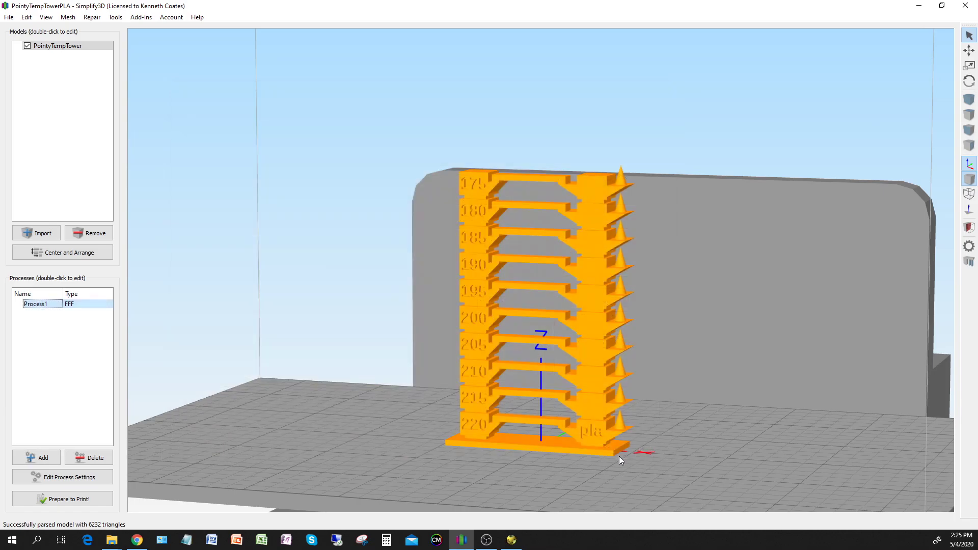
# - Slice the tower and limit the preview to its lower layers, viewed side-on
pyautogui.click(79, 503)
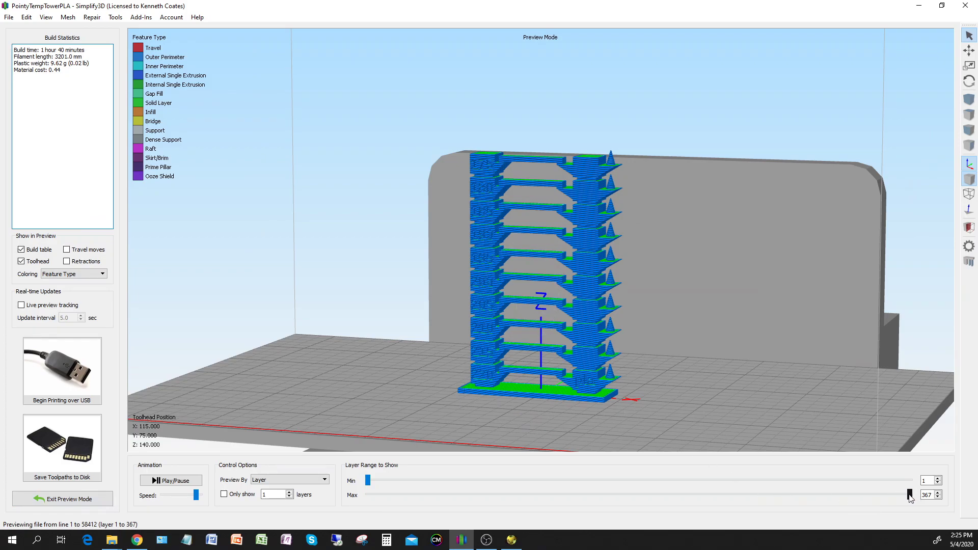
pyautogui.moveTo(909, 494); pyautogui.dragTo(442, 507)
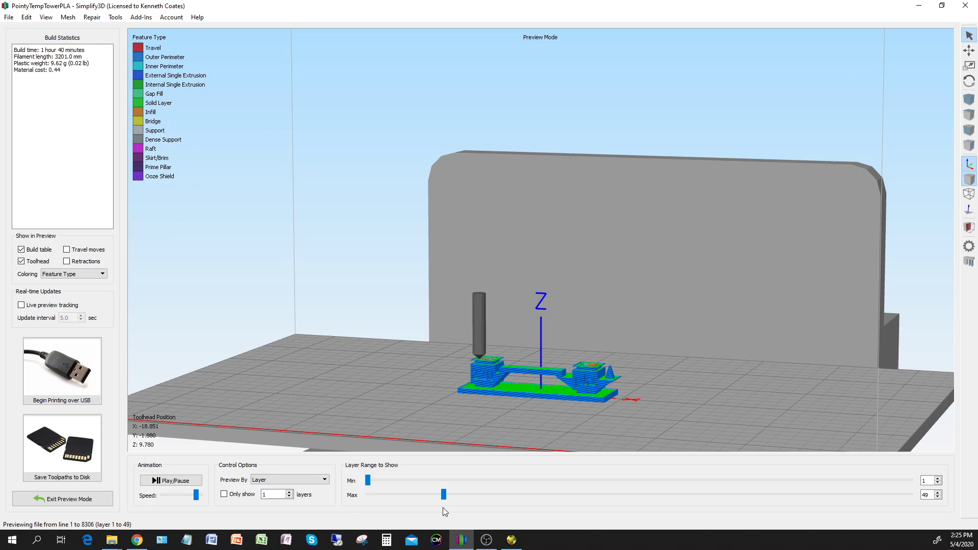
pyautogui.scroll(3, 570, 433)
pyautogui.moveTo(582, 423); pyautogui.dragTo(576, 254)
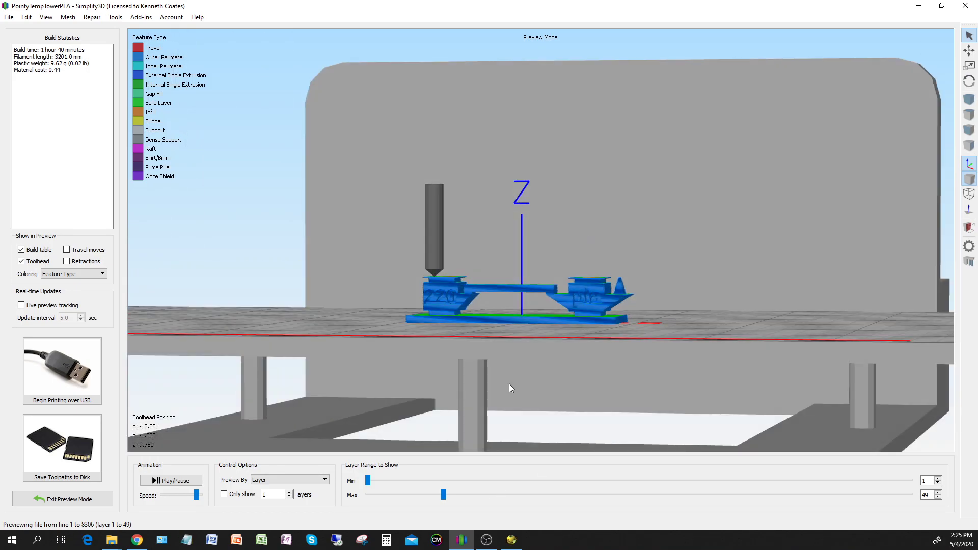
# - Set the preview's maximum layer to 50, then exit preview mode
pyautogui.moveTo(443, 497); pyautogui.dragTo(444, 496)
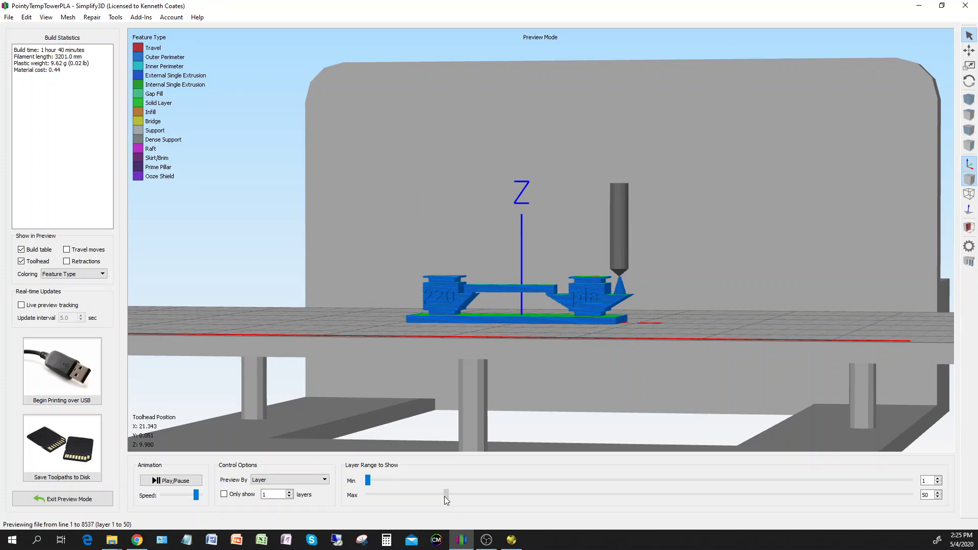
pyautogui.click(445, 493)
pyautogui.moveTo(445, 497); pyautogui.dragTo(448, 493)
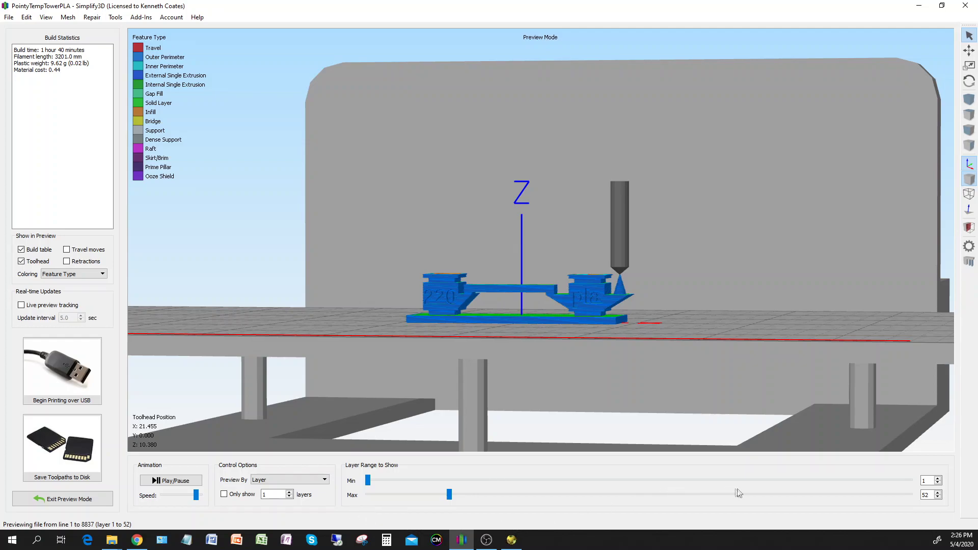
pyautogui.click(938, 497)
pyautogui.click(937, 498)
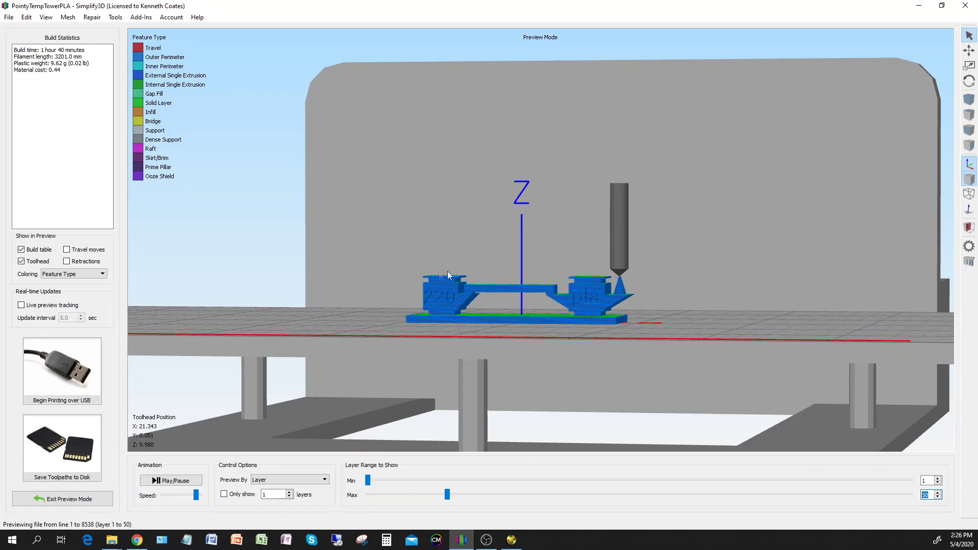
pyautogui.click(91, 498)
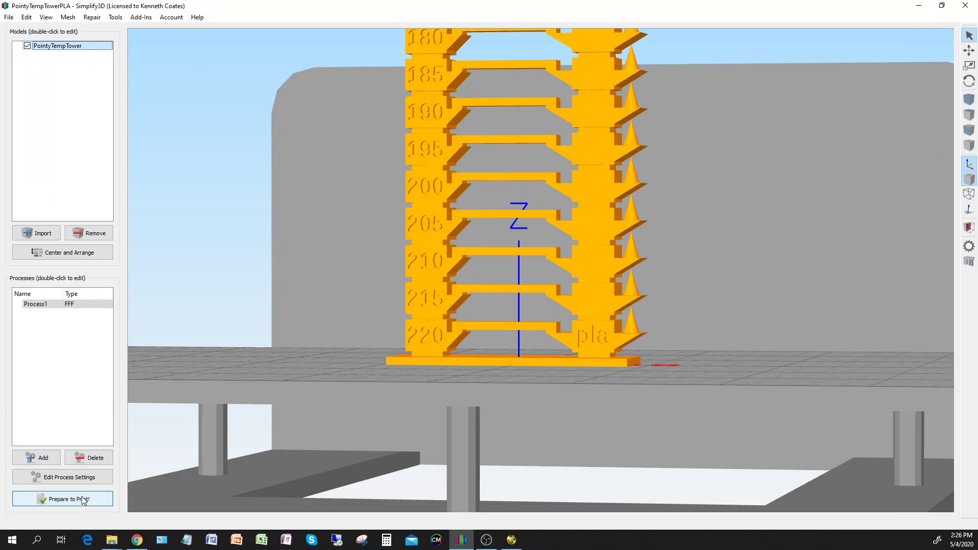
# - Check the right extruder setpoints (215 at 53, 210 at 88, 205 at 123, 195 at 193), then cancel
pyautogui.click(63, 476)
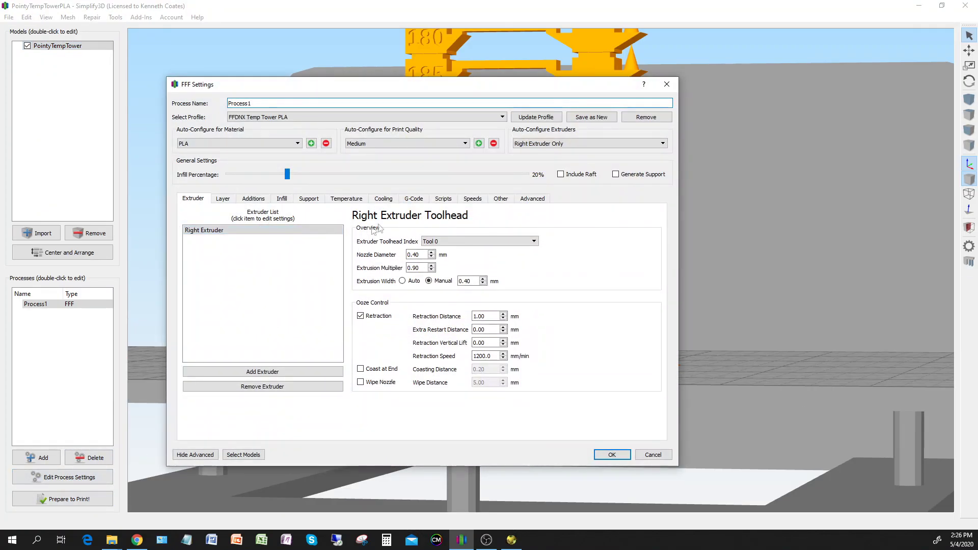
pyautogui.click(346, 200)
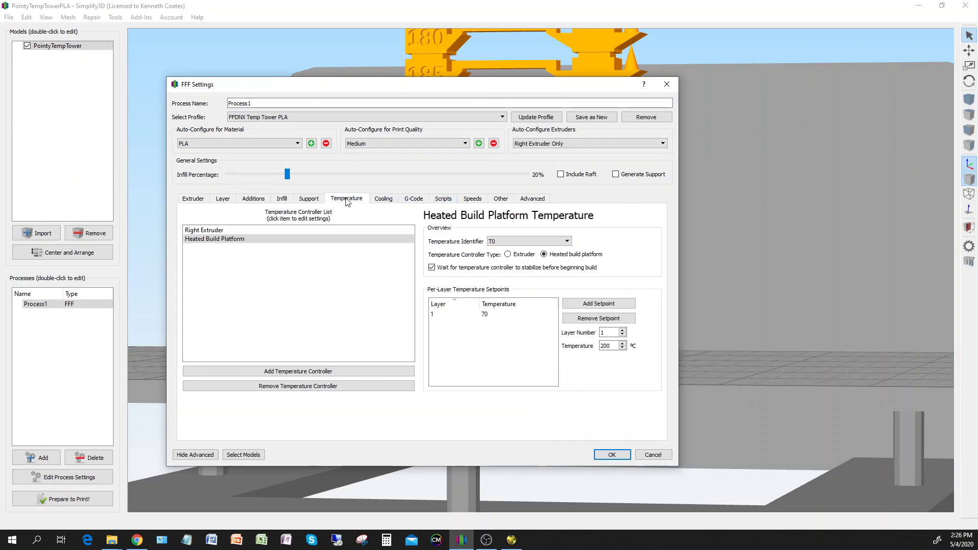
pyautogui.click(298, 231)
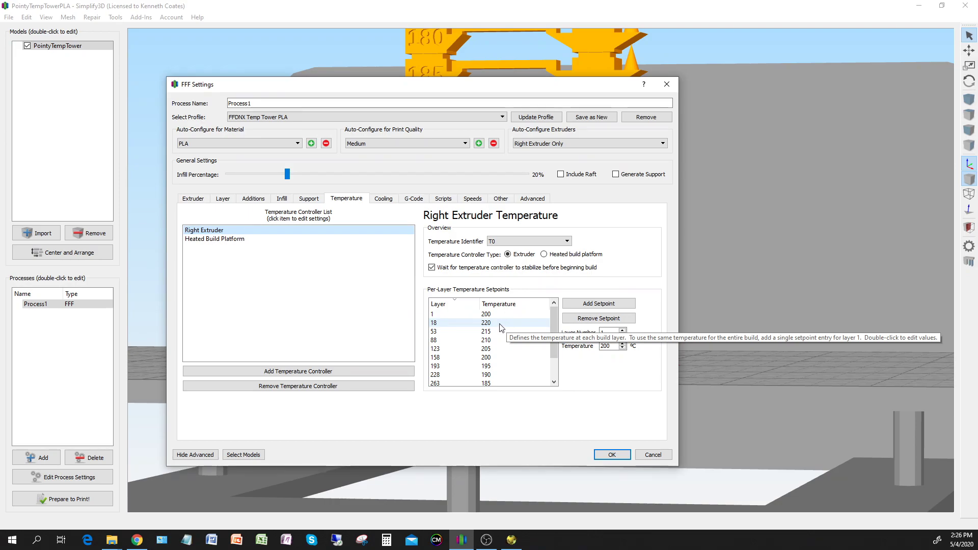
pyautogui.click(466, 332)
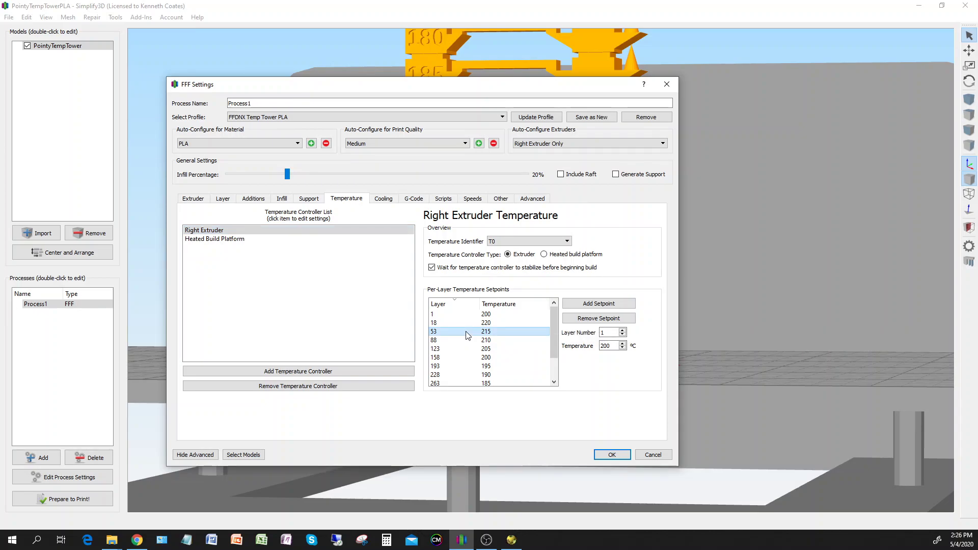
pyautogui.click(464, 340)
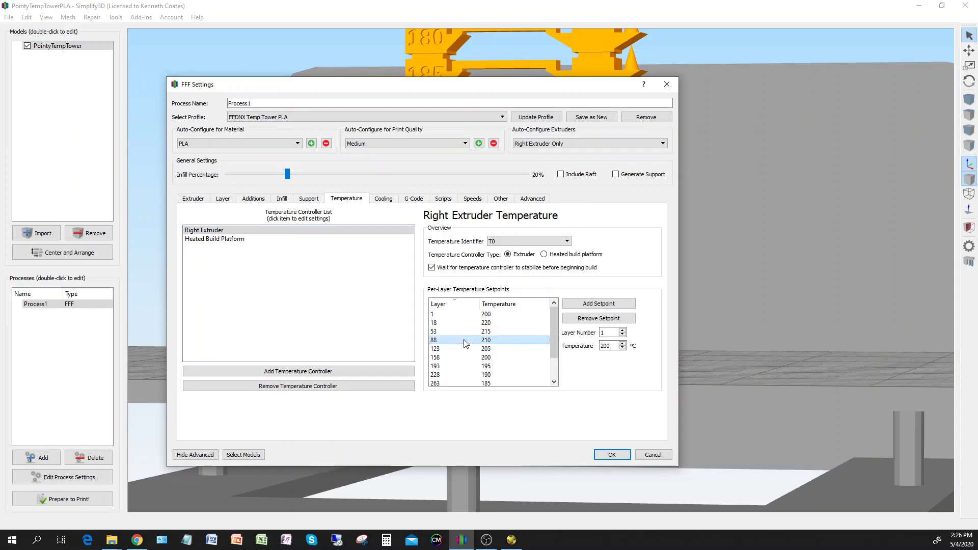
pyautogui.click(464, 349)
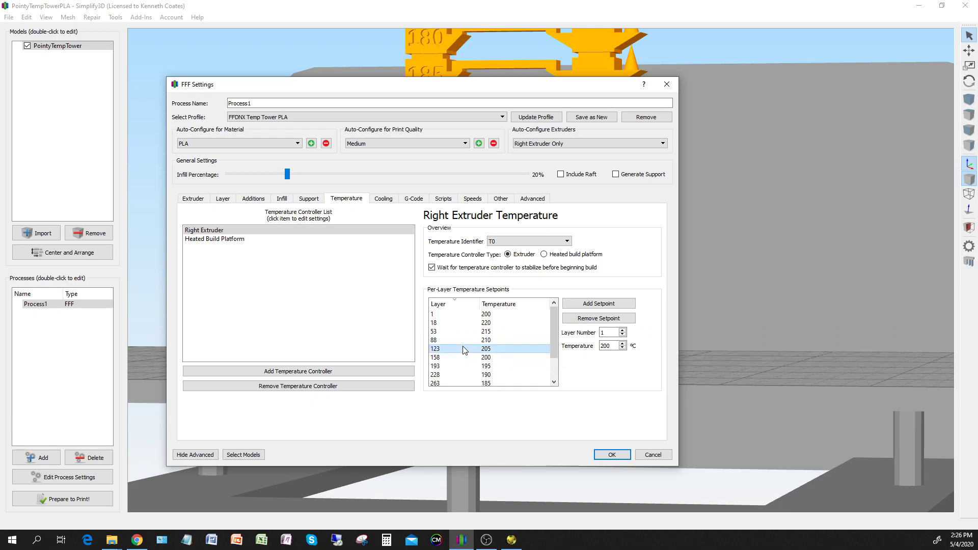
pyautogui.click(464, 357)
pyautogui.click(466, 366)
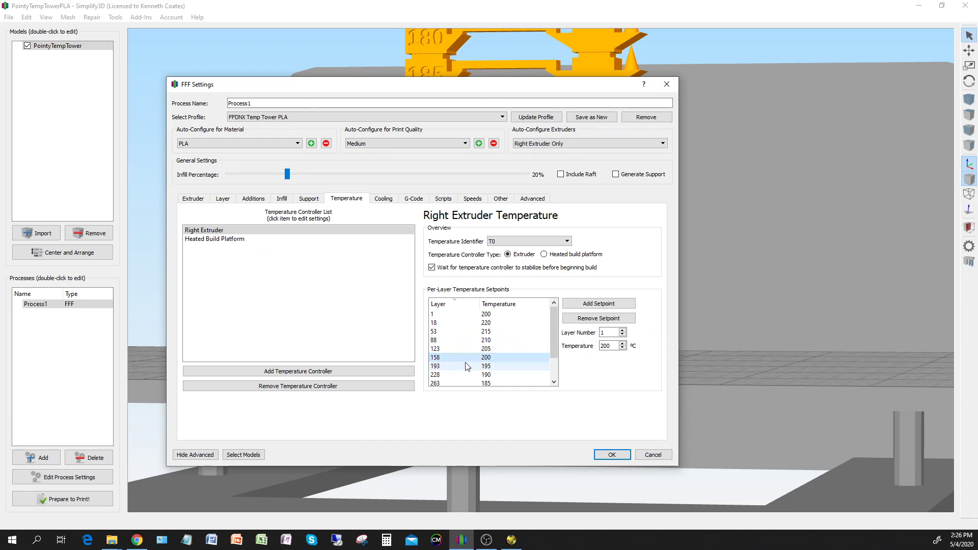
pyautogui.click(651, 455)
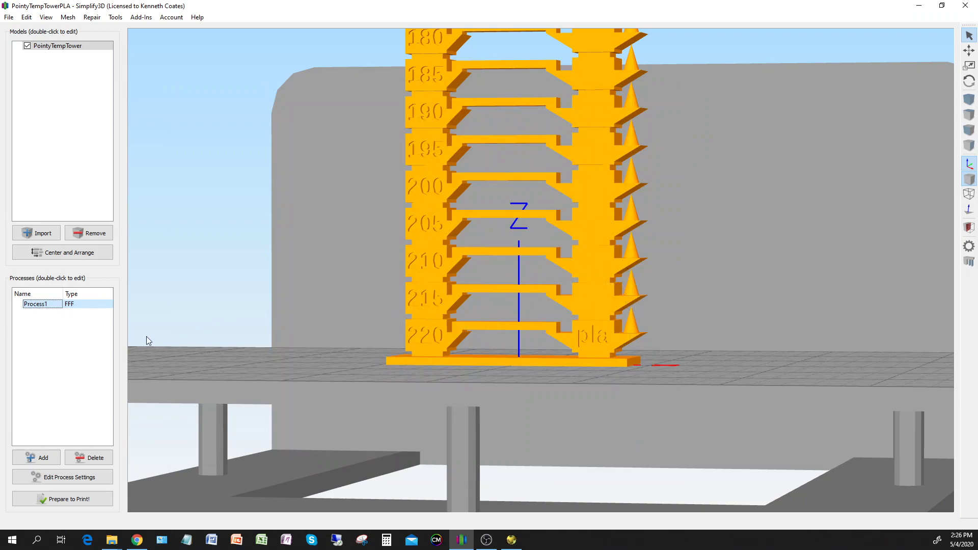
# - Recheck the right extruder's setpoint list down to 175 °C and accept the process settings
pyautogui.click(74, 479)
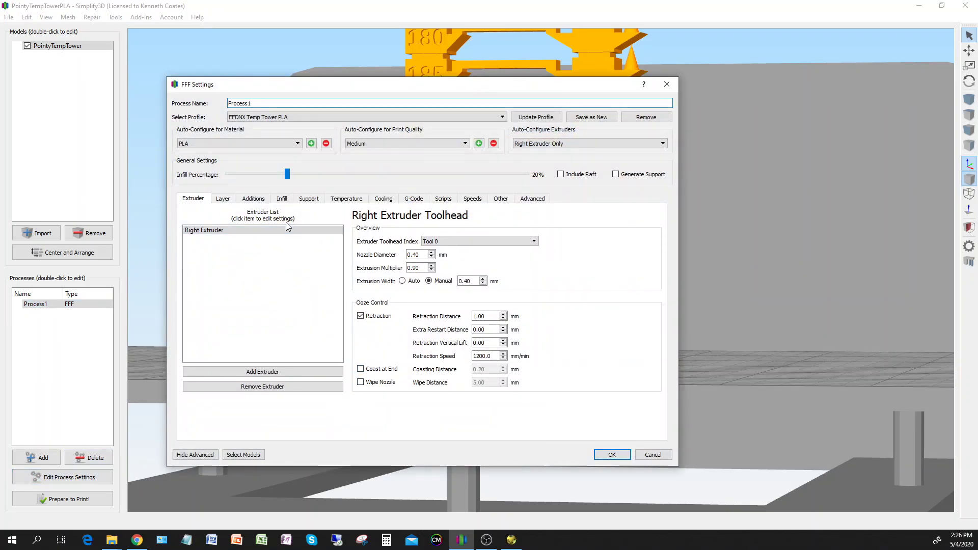
pyautogui.click(347, 199)
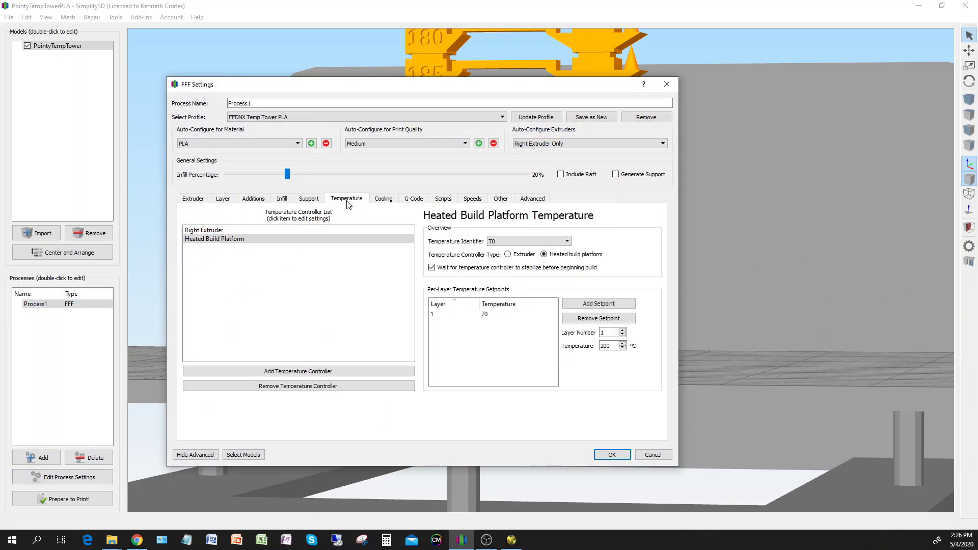
pyautogui.click(293, 230)
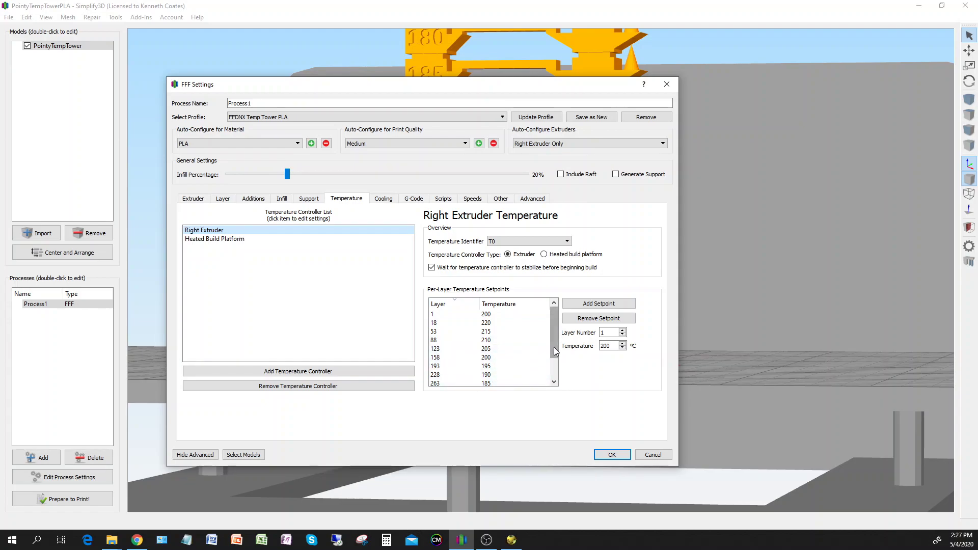
pyautogui.moveTo(554, 351); pyautogui.dragTo(552, 374)
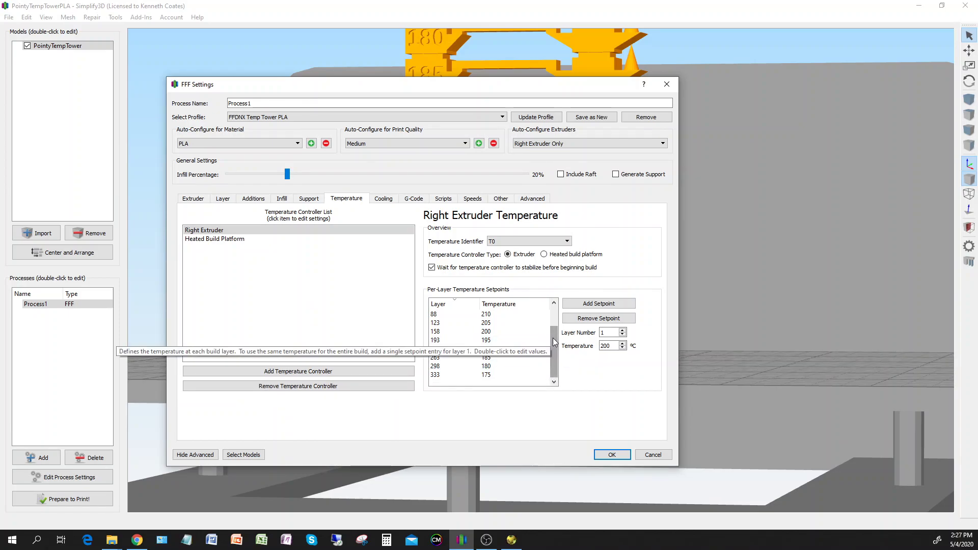
pyautogui.moveTo(555, 342); pyautogui.dragTo(554, 315)
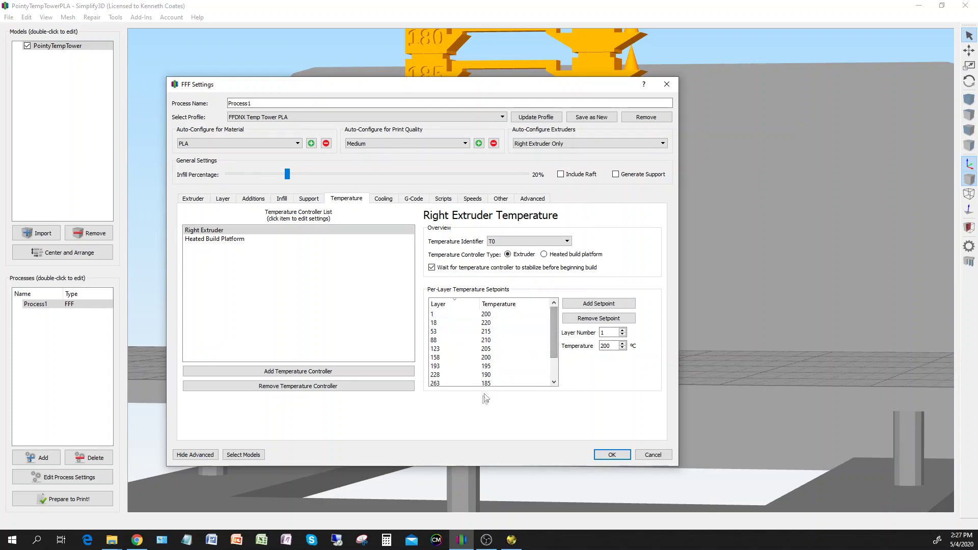
pyautogui.click(611, 455)
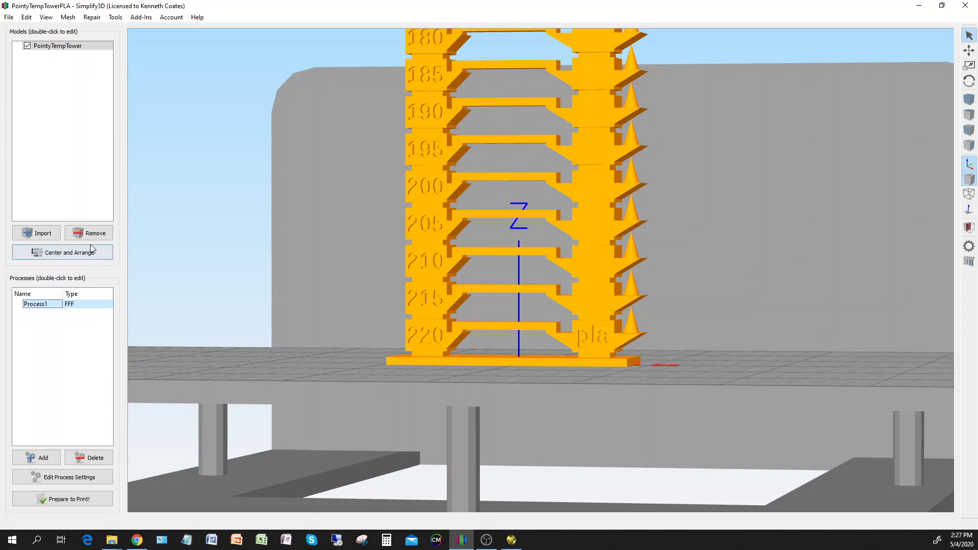
# - From the Machine Control Panel, send listdevices and connect to the FlashForge Dreamer NX over USB
pyautogui.click(114, 17)
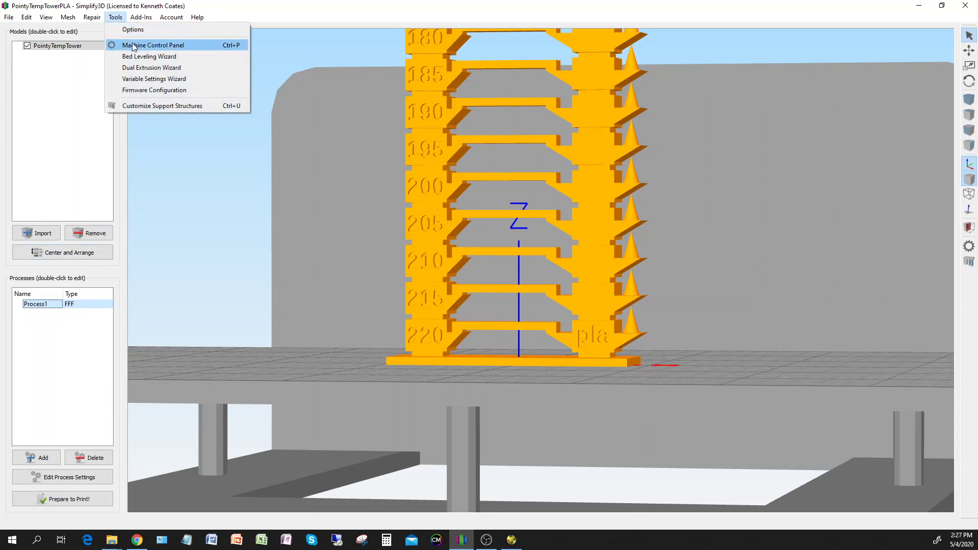
pyautogui.click(148, 45)
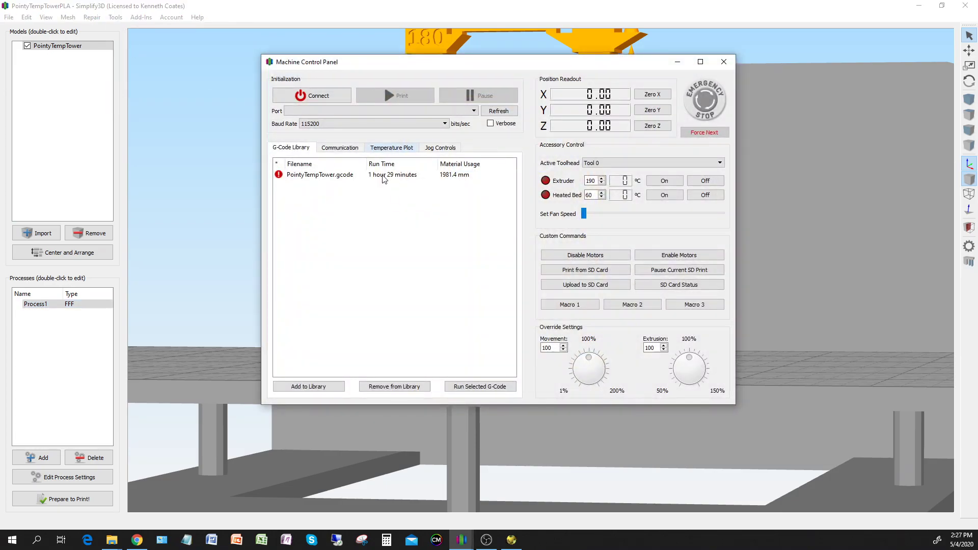
pyautogui.click(339, 148)
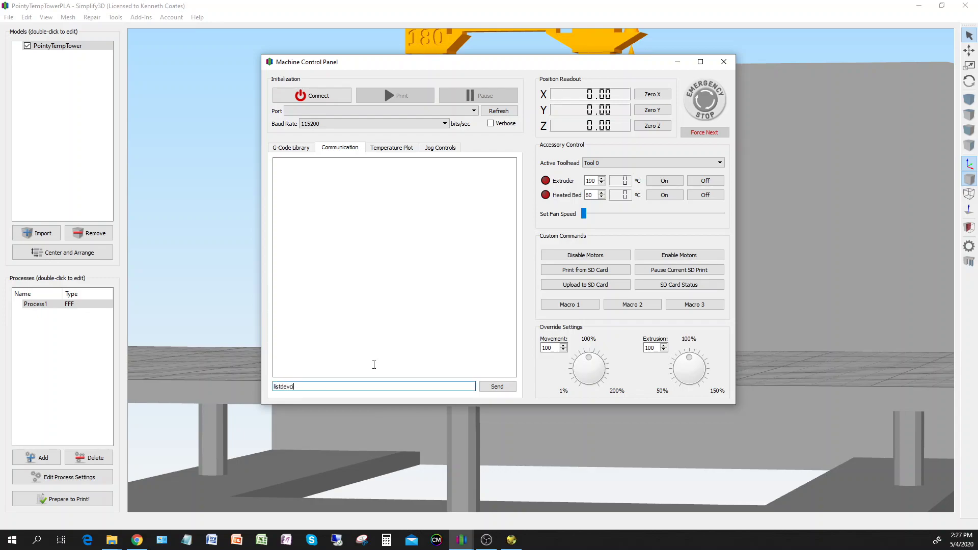
pyautogui.write('s')
pyautogui.press('Return')
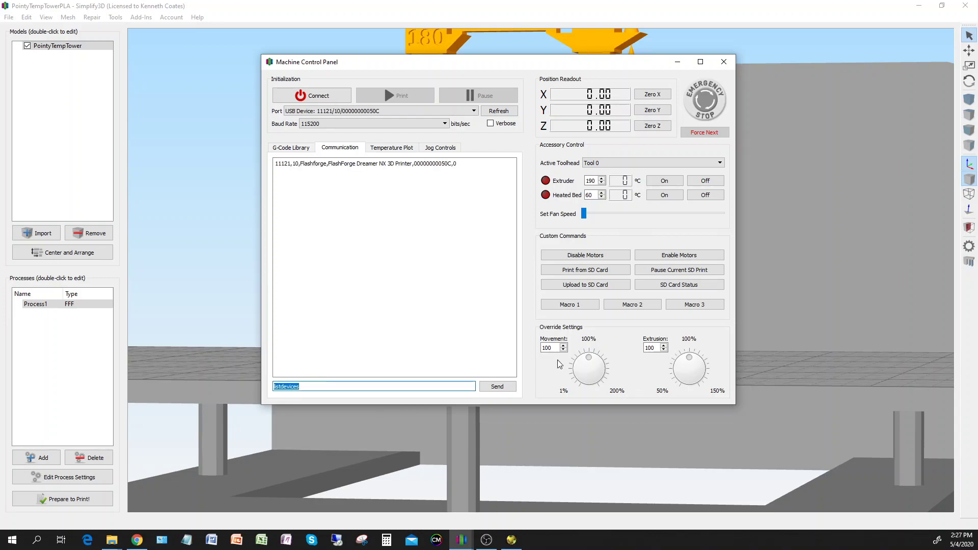
pyautogui.click(315, 96)
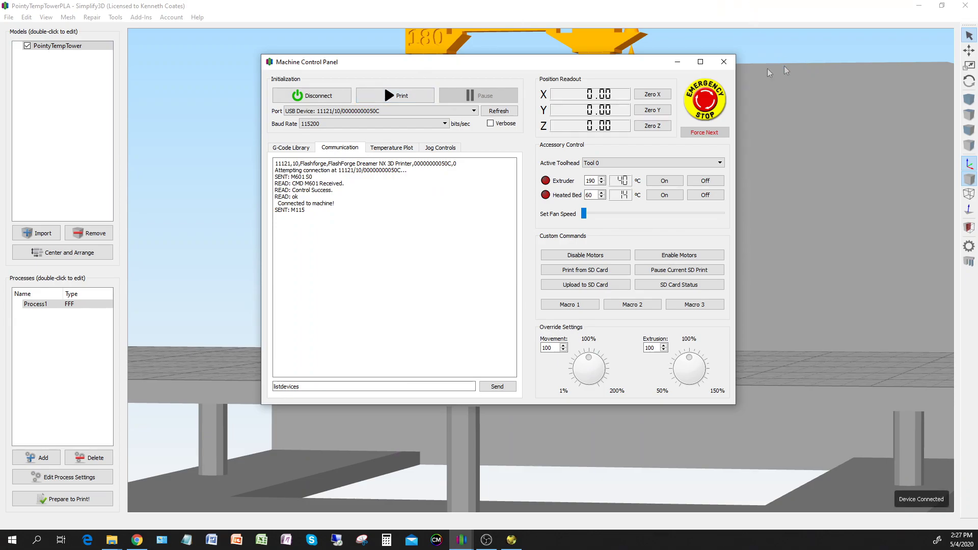
pyautogui.click(676, 59)
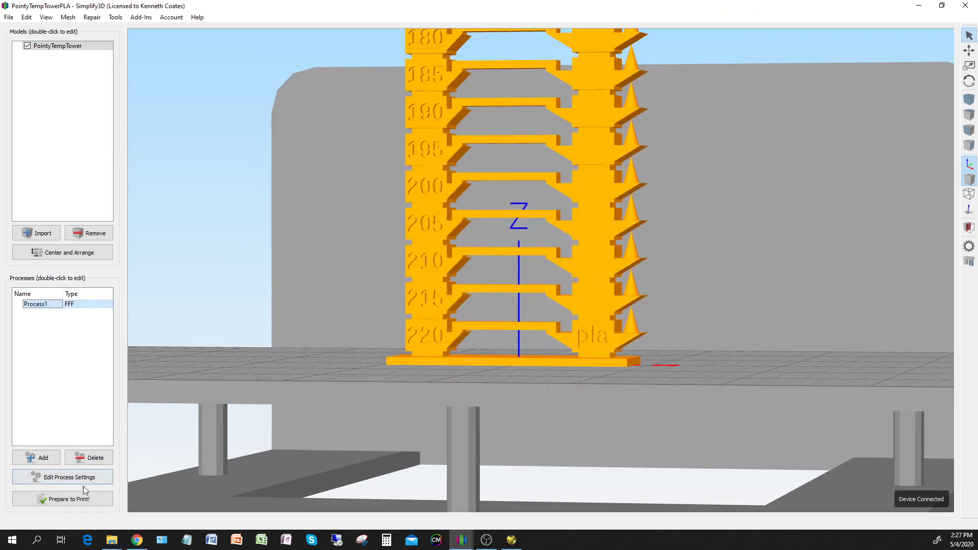
# - Re-slice the tower and begin printing over USB, uploading the toolpaths
pyautogui.click(83, 498)
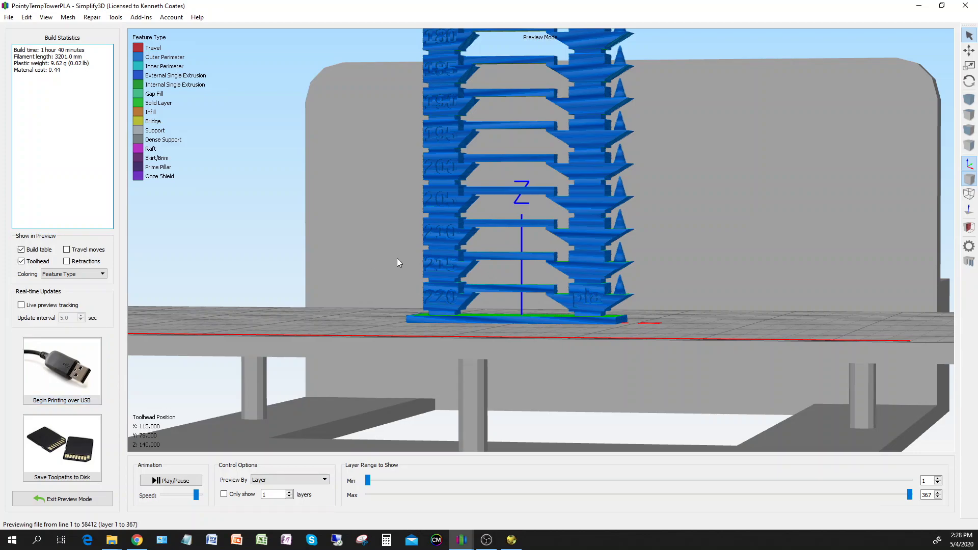
pyautogui.scroll(-3, 446, 236)
pyautogui.moveTo(440, 237); pyautogui.dragTo(450, 270)
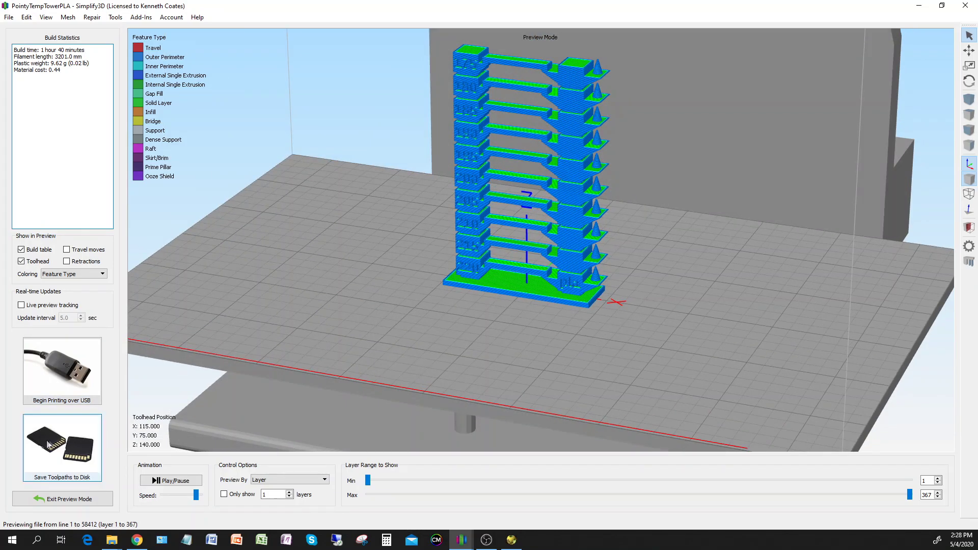
pyautogui.click(73, 374)
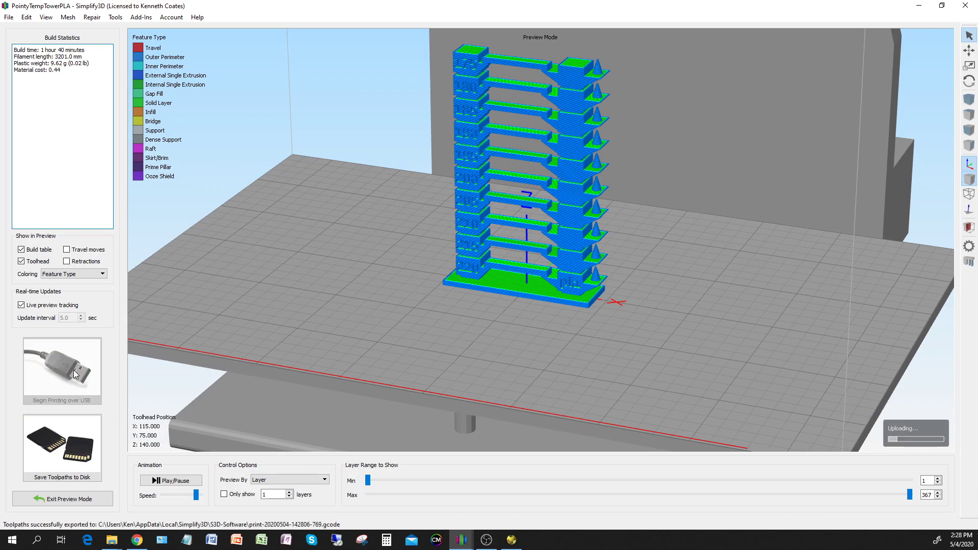